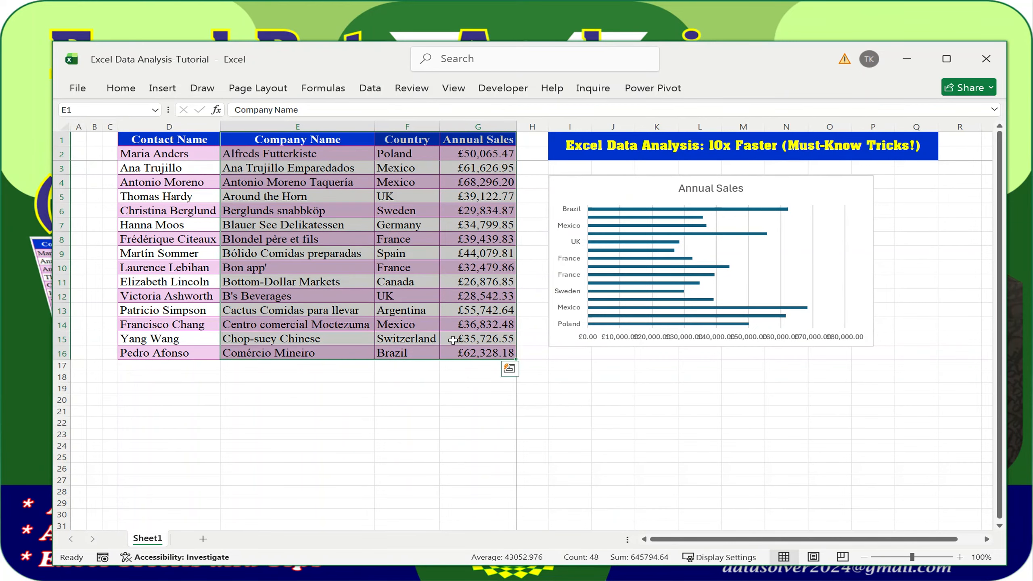
Insert a clustered bar chart of sales by company name and place it below the country chart
{"action": "key", "text": "ctrl+q"}
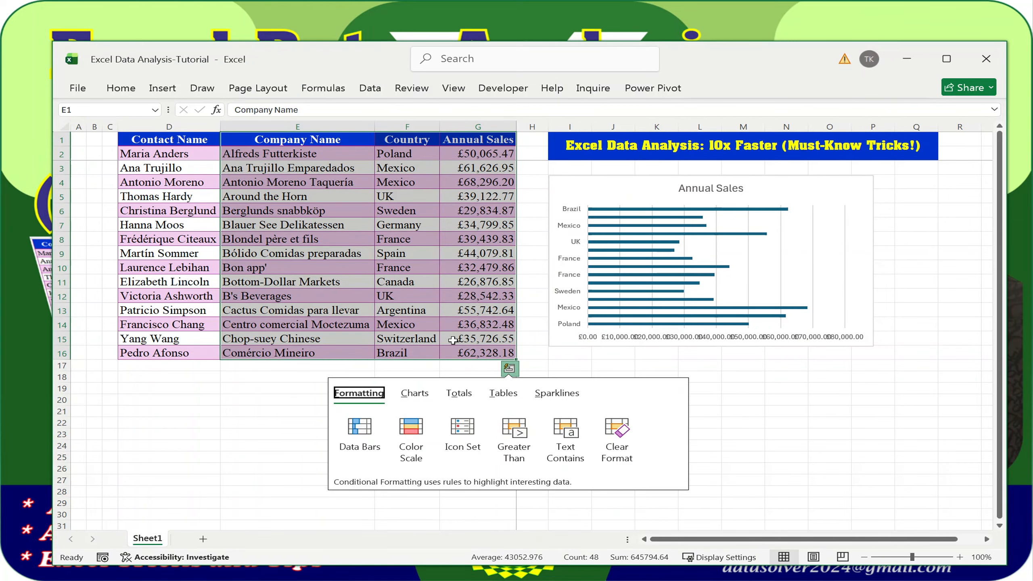
{"action": "left_click", "coordinate": [424, 397]}
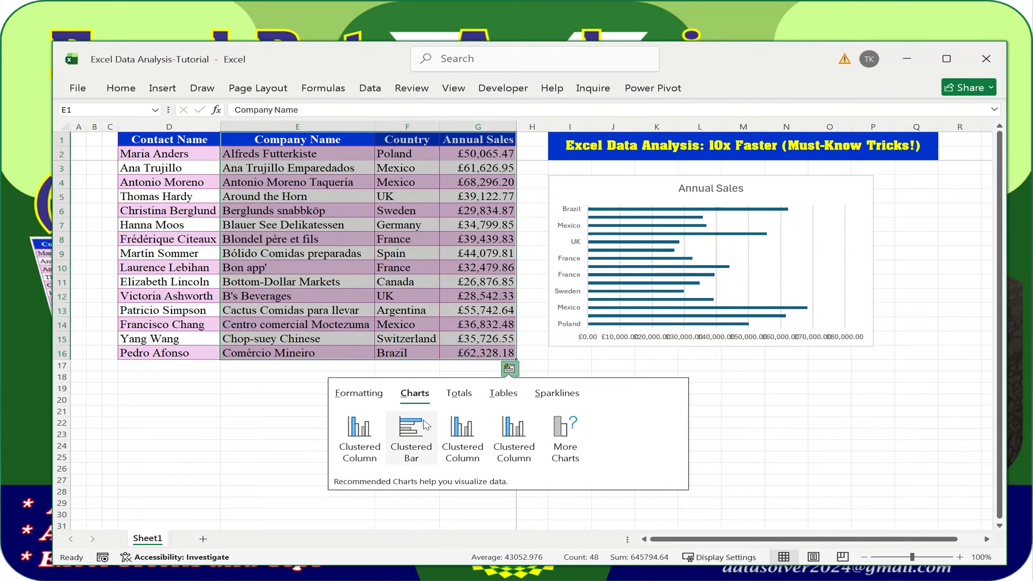
{"action": "left_click", "coordinate": [417, 435]}
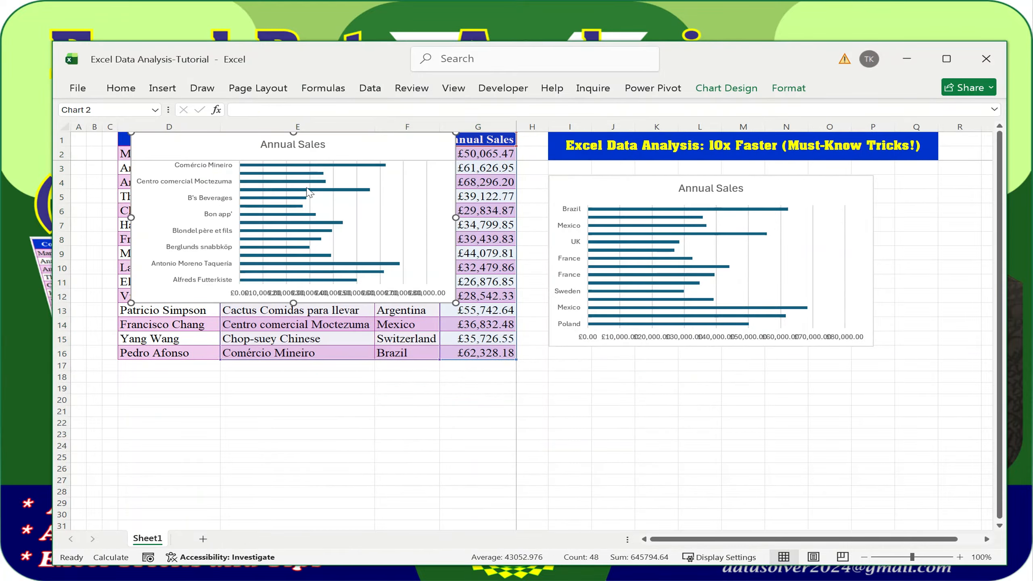
{"action": "left_click_drag", "start_coordinate": [213, 142], "coordinate": [642, 364]}
{"action": "left_click", "coordinate": [215, 182]}
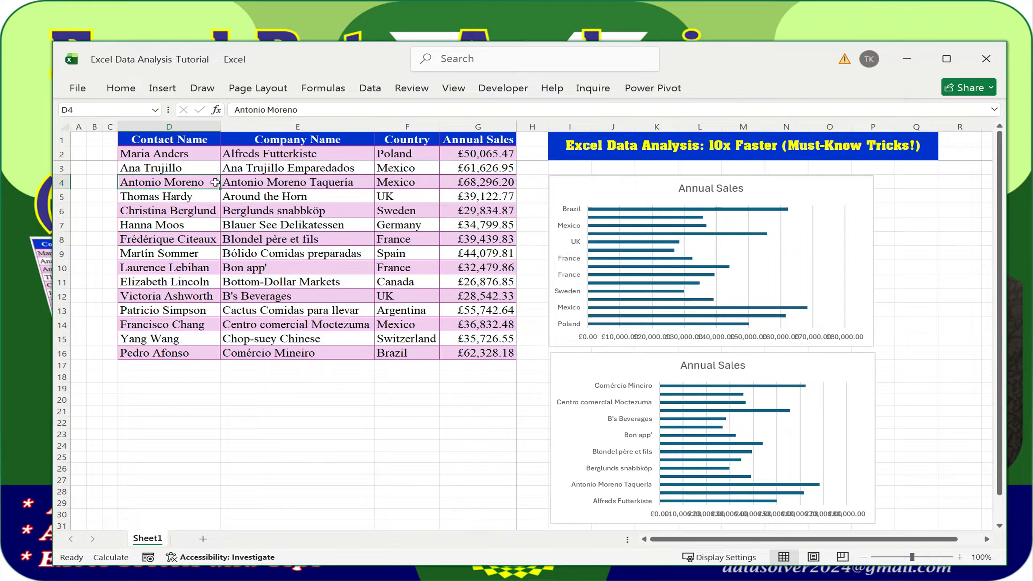
Select the table D1:G16 and insert a clustered bar chart of sales by contact name
{"action": "left_click", "coordinate": [178, 141]}
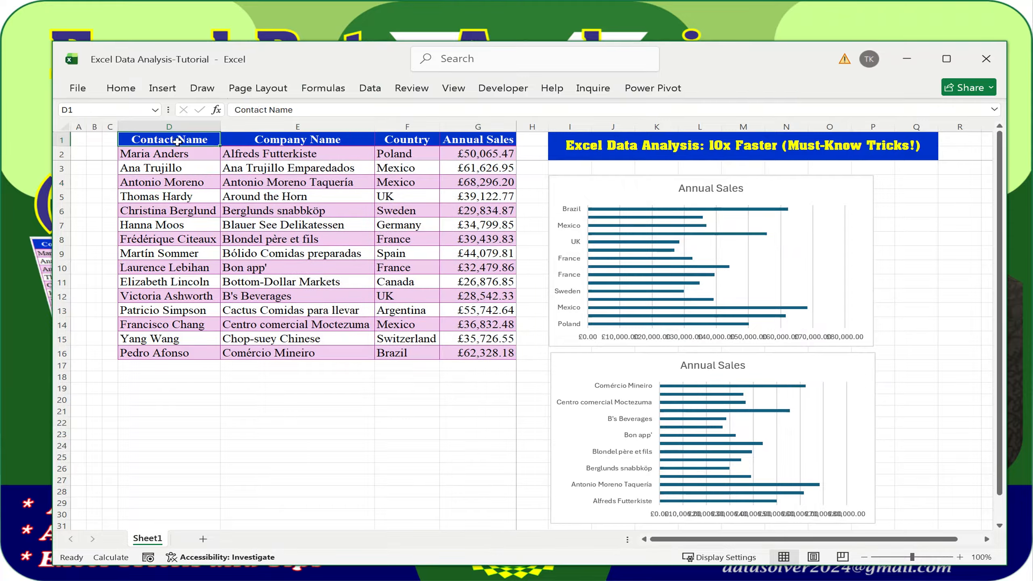
{"action": "left_click_drag", "start_coordinate": [177, 141], "coordinate": [459, 352]}
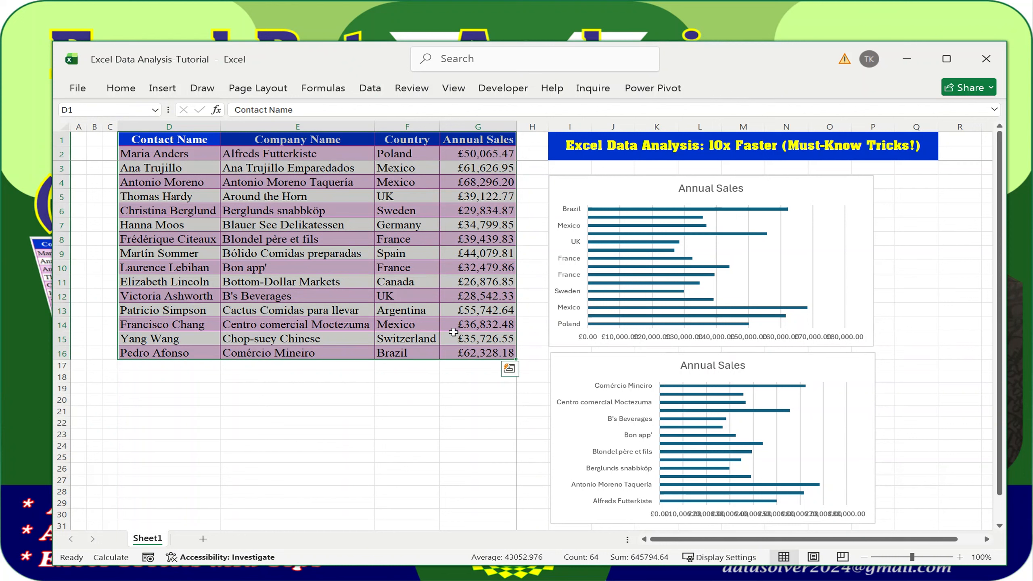
{"action": "key", "text": "ctrl+q"}
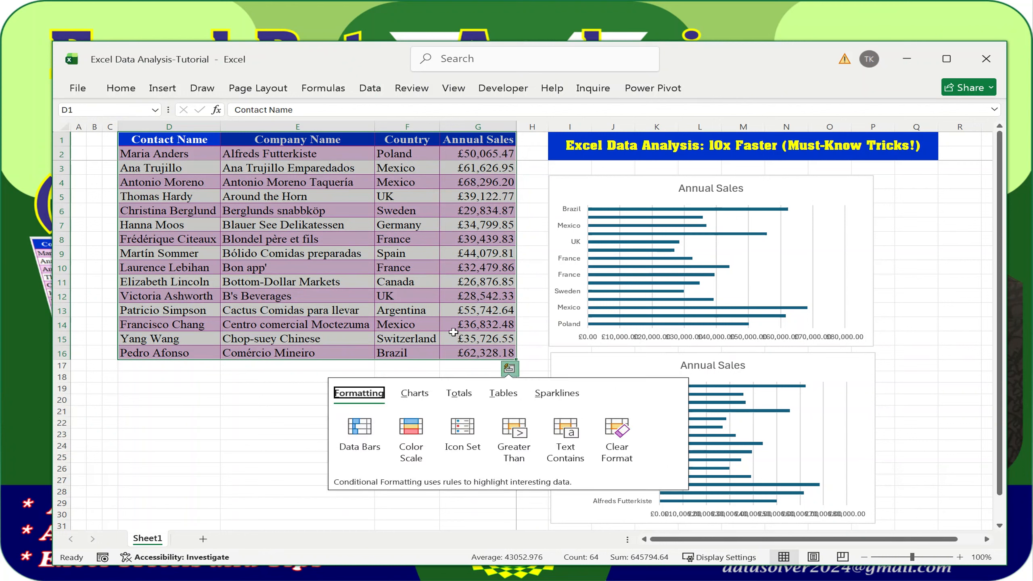
{"action": "left_click", "coordinate": [415, 395]}
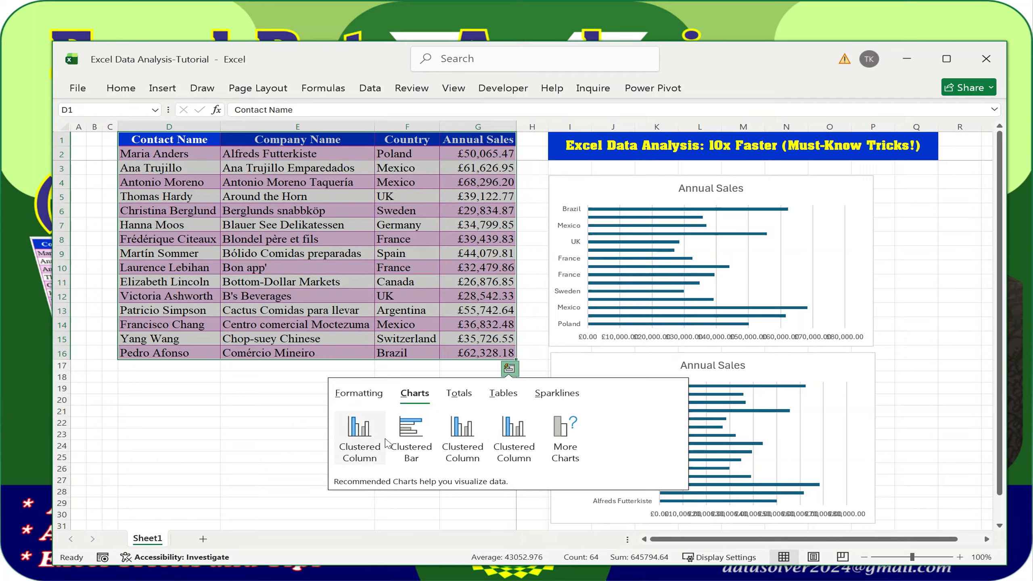
{"action": "left_click", "coordinate": [412, 435]}
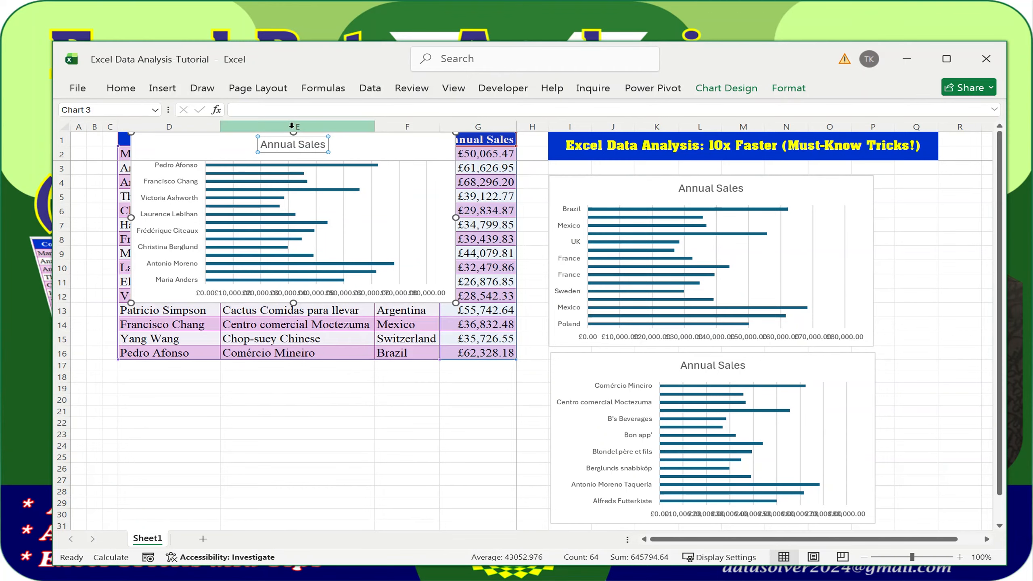
{"action": "left_click", "coordinate": [230, 142]}
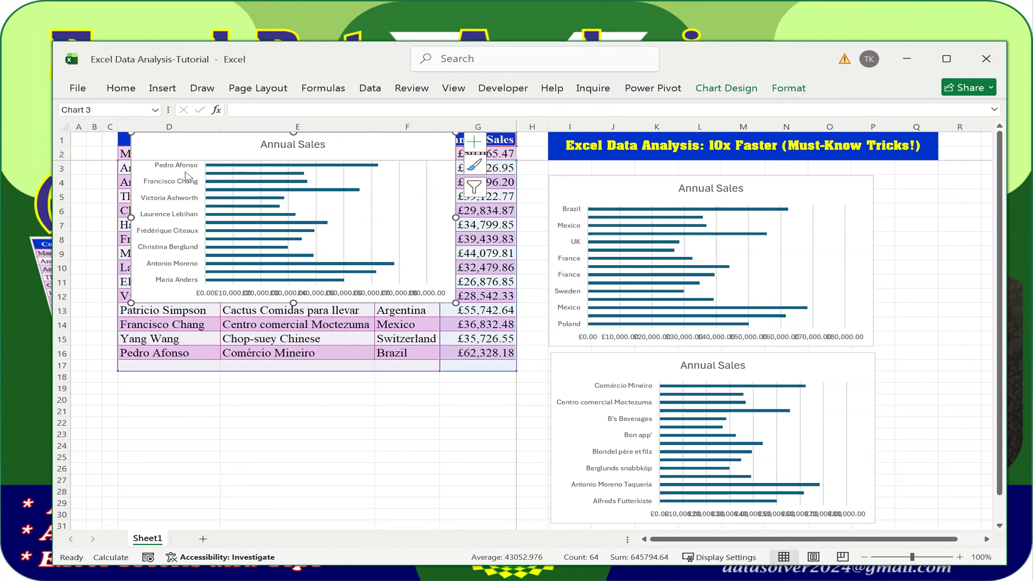
Move the contact chart below the table and resize it to span columns C–G
{"action": "left_click_drag", "start_coordinate": [381, 143], "coordinate": [358, 349]}
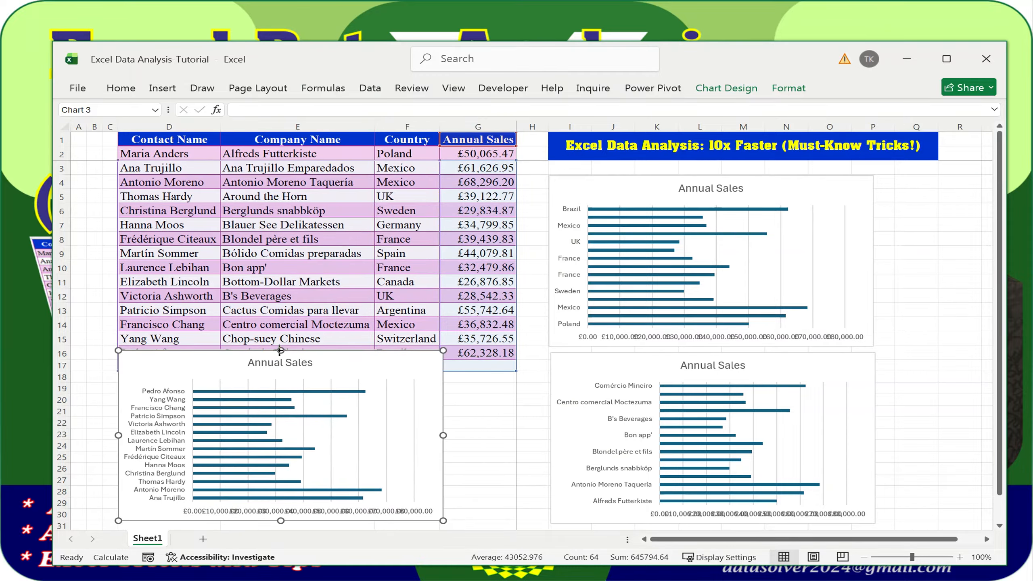
{"action": "left_click_drag", "start_coordinate": [280, 350], "coordinate": [281, 385]}
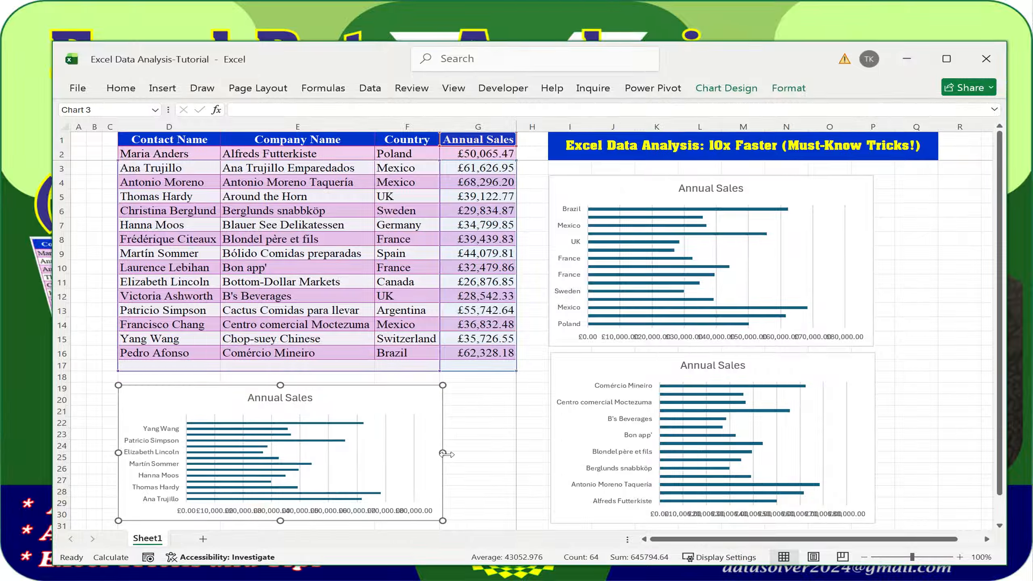
{"action": "left_click_drag", "start_coordinate": [443, 453], "coordinate": [518, 447]}
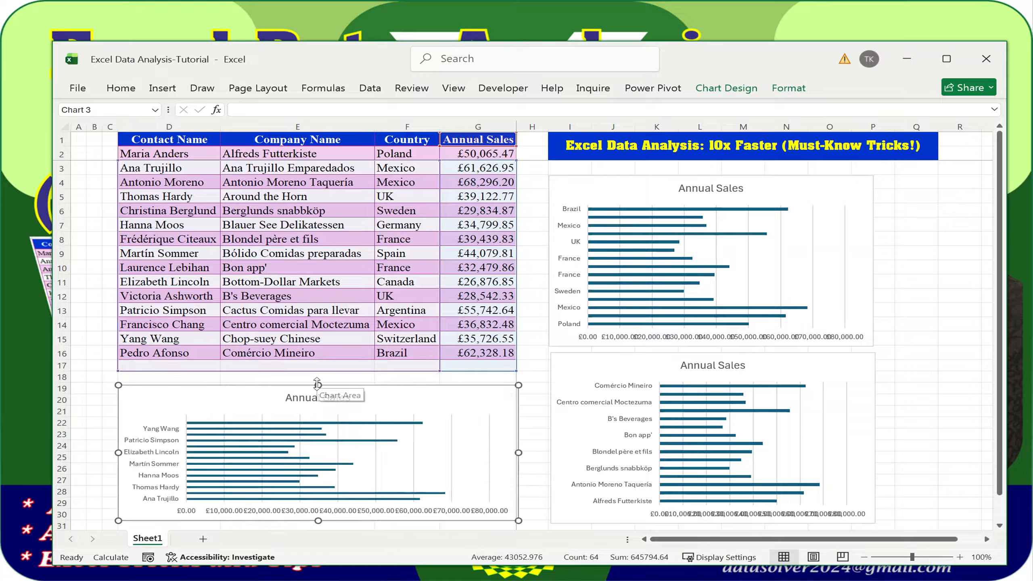
{"action": "left_click_drag", "start_coordinate": [319, 385], "coordinate": [318, 382]}
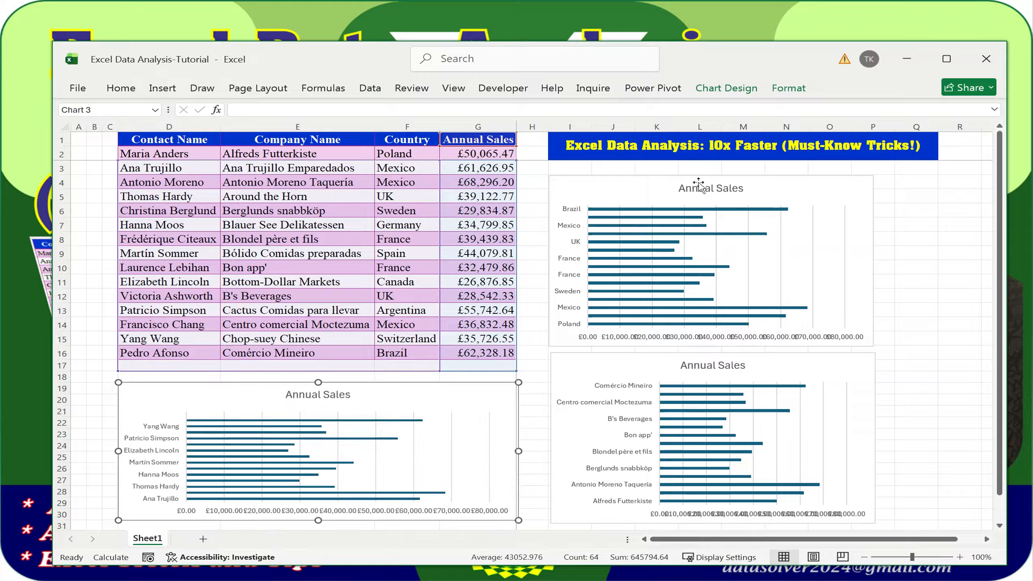
Widen the country and company charts to the same width
{"action": "left_click", "coordinate": [673, 184]}
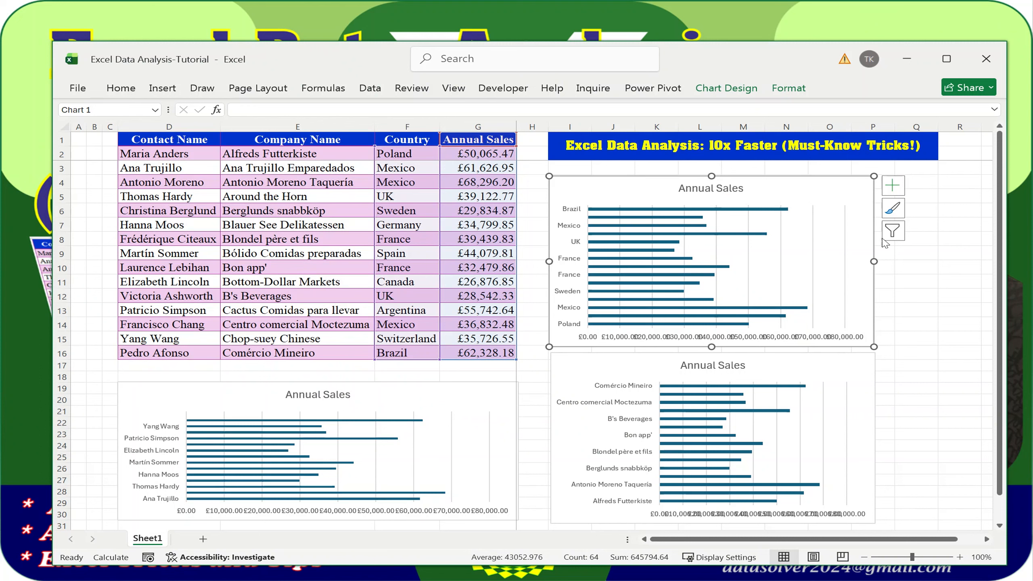
{"action": "left_click_drag", "start_coordinate": [874, 261], "coordinate": [938, 253]}
{"action": "left_click_drag", "start_coordinate": [596, 358], "coordinate": [594, 353]}
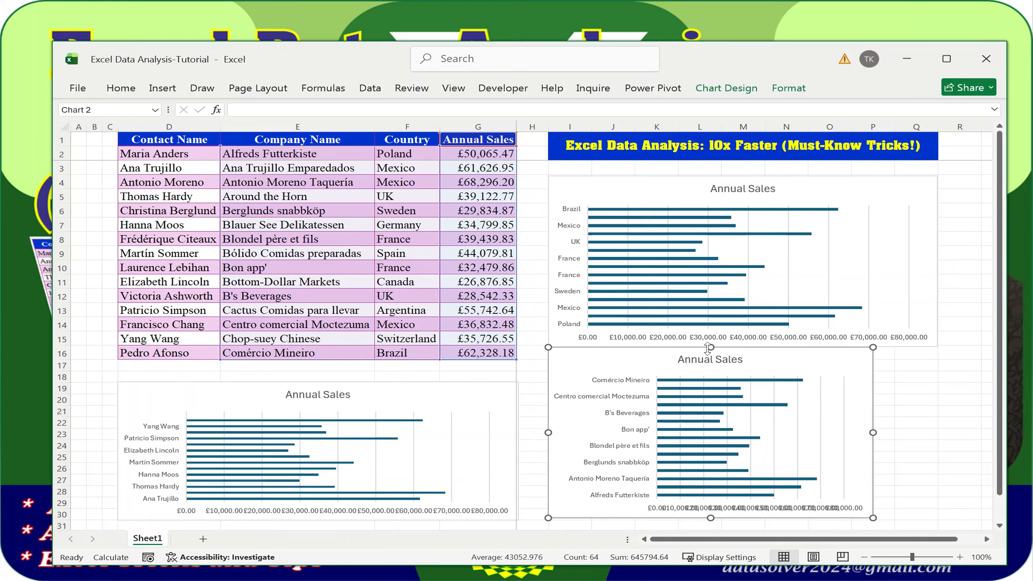
{"action": "left_click_drag", "start_coordinate": [710, 347], "coordinate": [710, 358]}
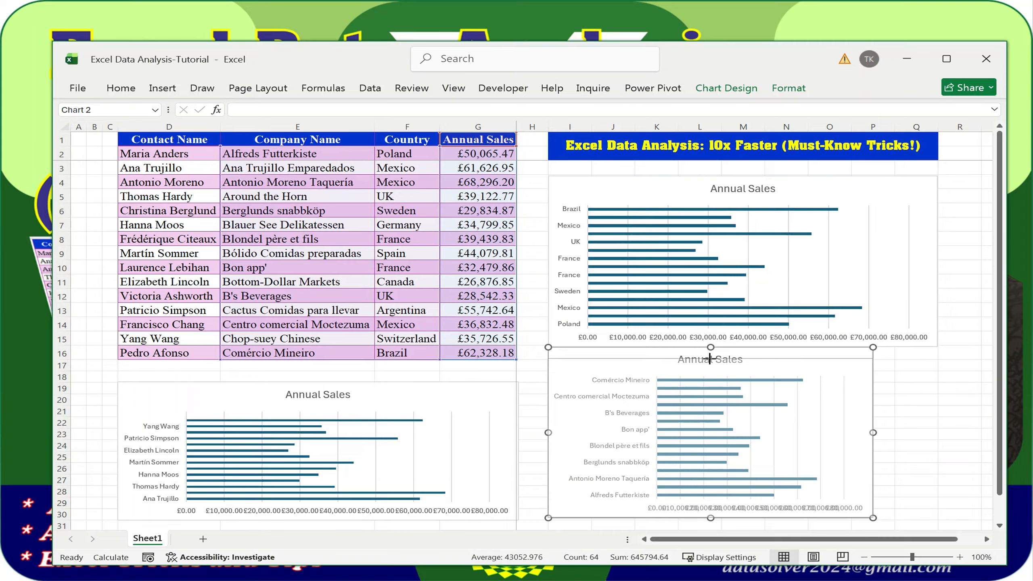
{"action": "left_click_drag", "start_coordinate": [874, 437], "coordinate": [938, 418]}
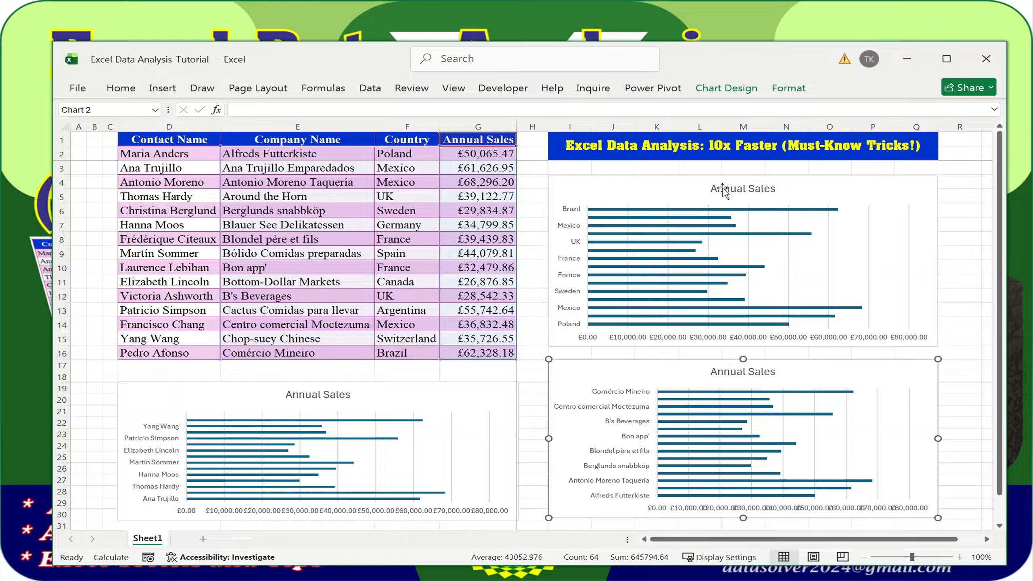
Retitle the country chart 'Annual Sales By Country' in bold, then select the company chart's title text
{"action": "left_click", "coordinate": [730, 189]}
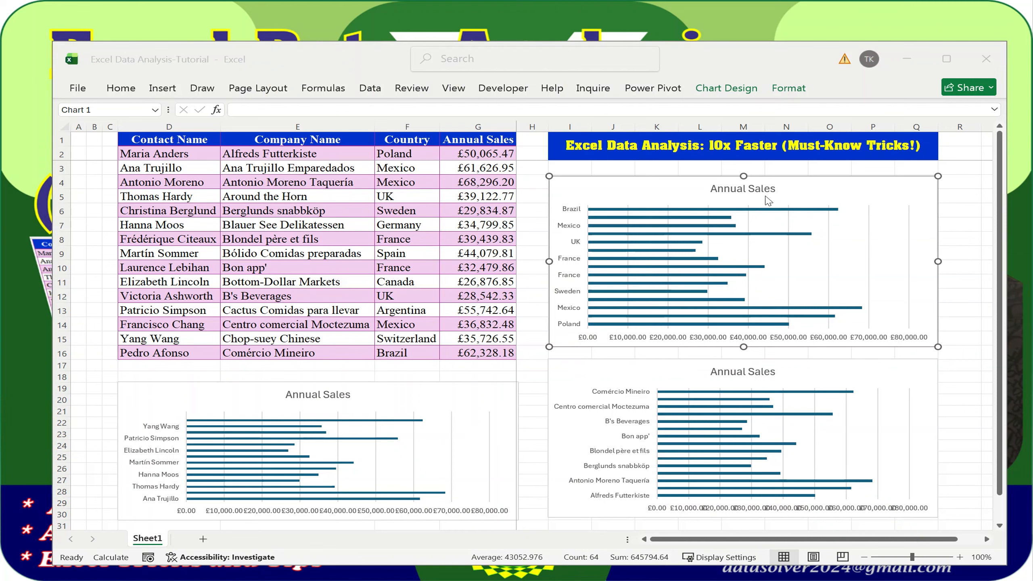
{"action": "left_click", "coordinate": [766, 197]}
{"action": "triple_click", "coordinate": [738, 188]}
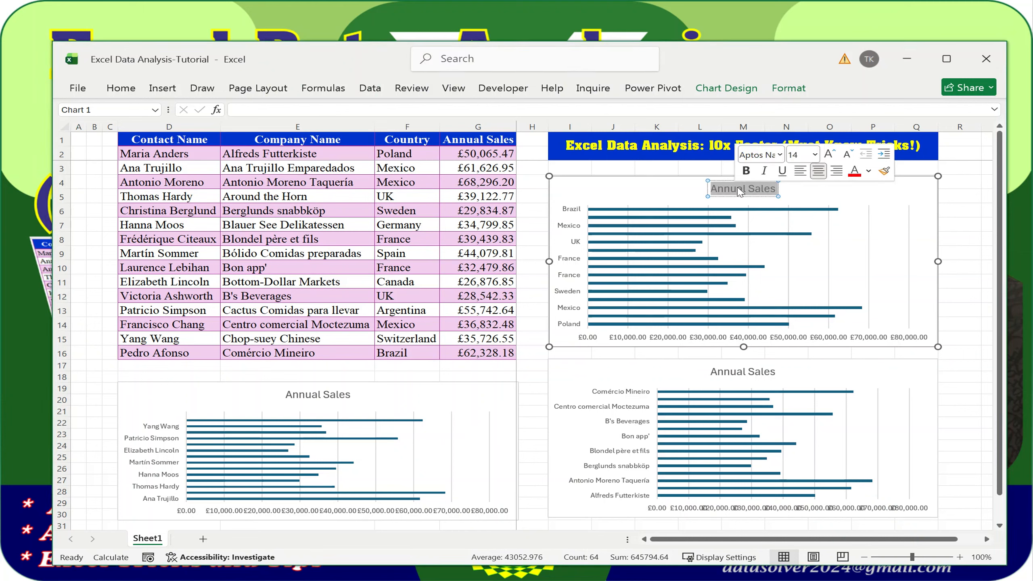
{"action": "type", "text": "Annual Sales By Country"}
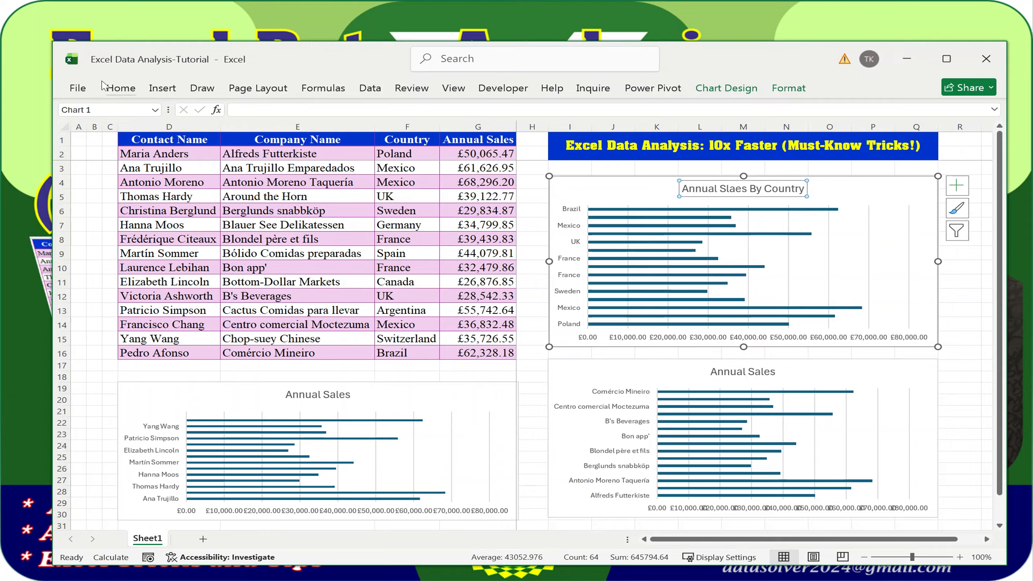
{"action": "left_click", "coordinate": [119, 89]}
{"action": "left_click", "coordinate": [156, 134]}
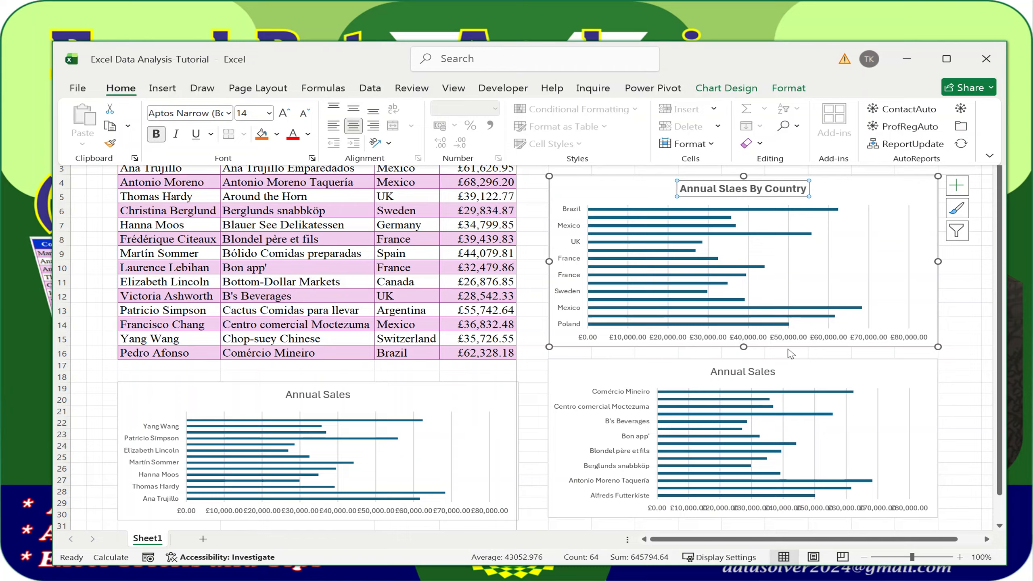
{"action": "left_click", "coordinate": [739, 377]}
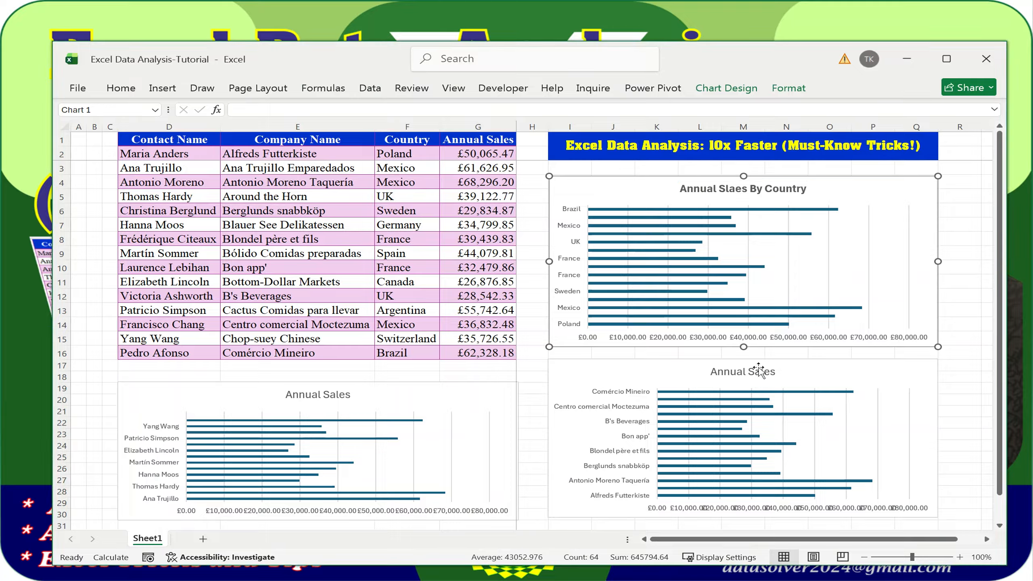
{"action": "left_click", "coordinate": [747, 372]}
{"action": "left_click_drag", "start_coordinate": [713, 372], "coordinate": [778, 376]}
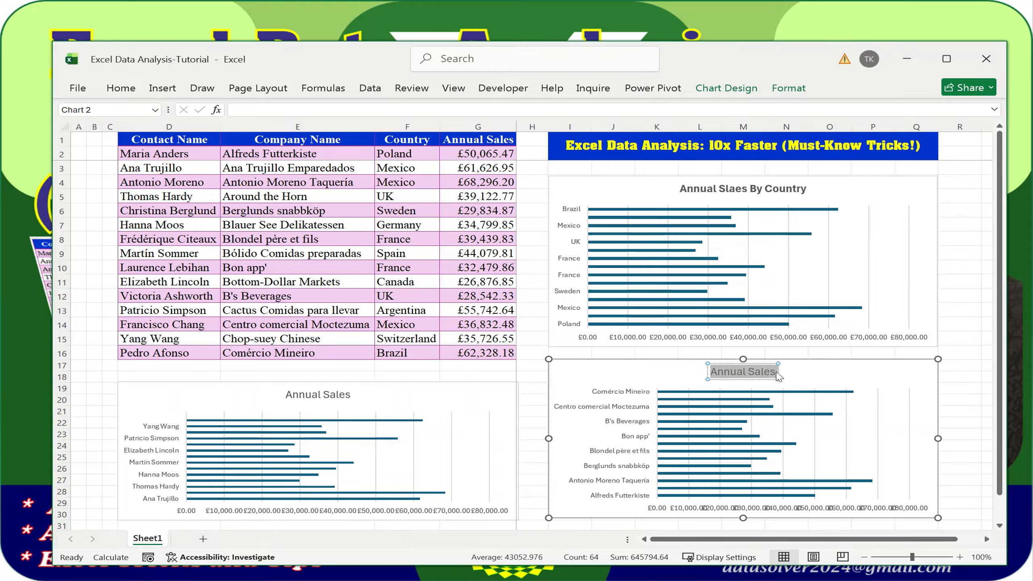
Replace the company chart title with bold 'Annual Slaes By Company Name'
{"action": "type", "text": "Annual Slaes By Company Name"}
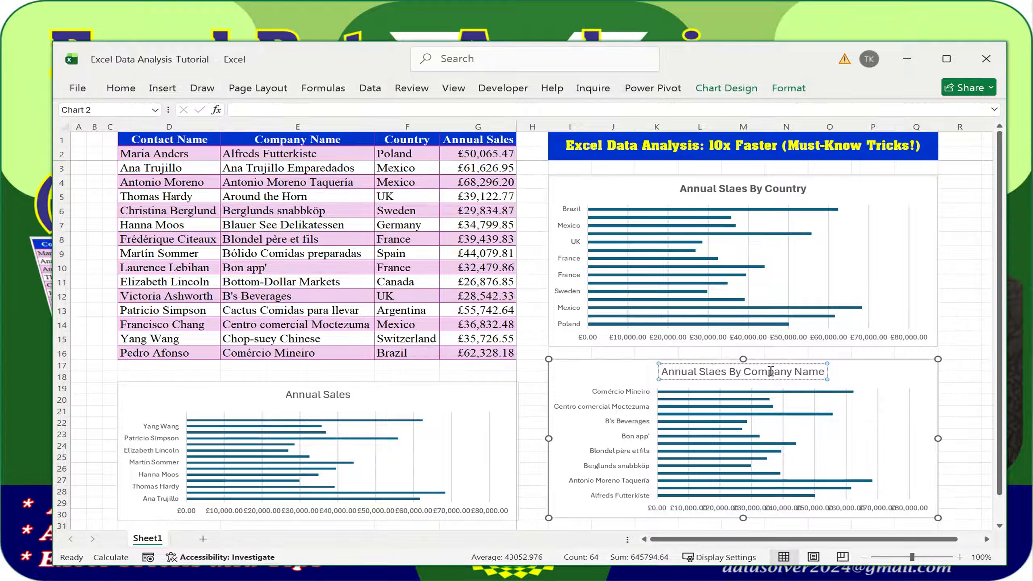
{"action": "left_click", "coordinate": [729, 364]}
{"action": "left_click", "coordinate": [121, 87]}
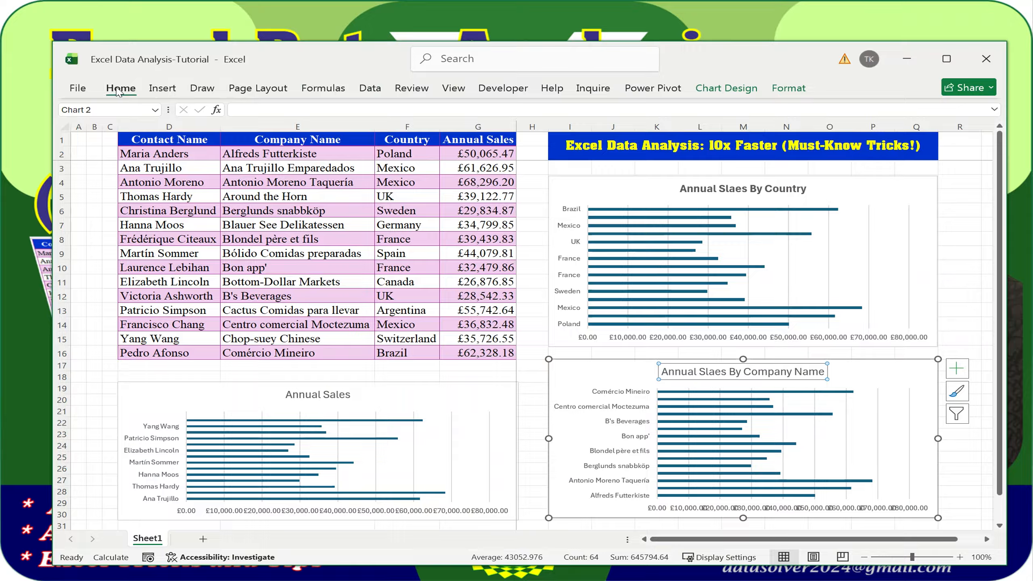
{"action": "left_click", "coordinate": [155, 133]}
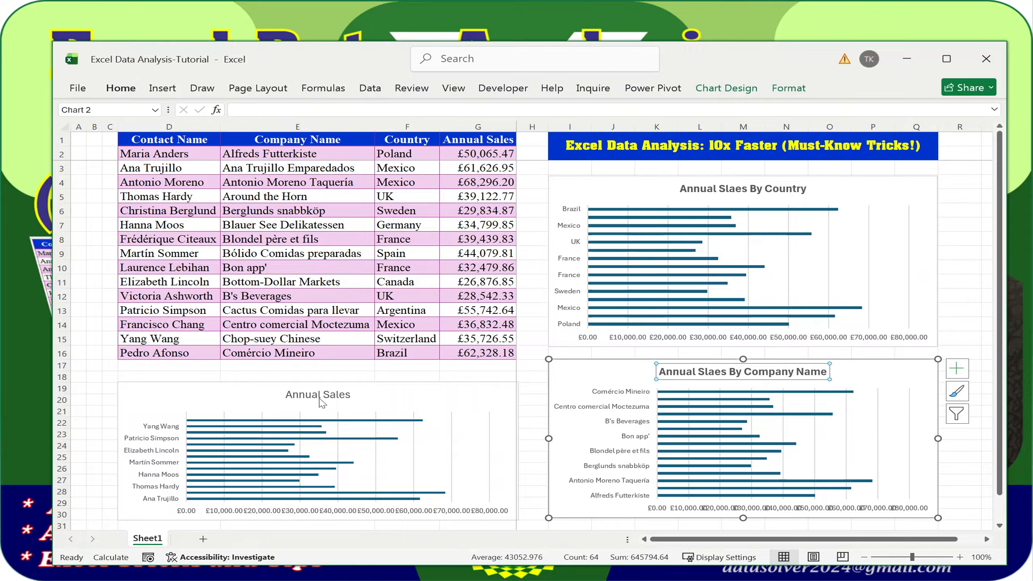
{"action": "left_click", "coordinate": [320, 396]}
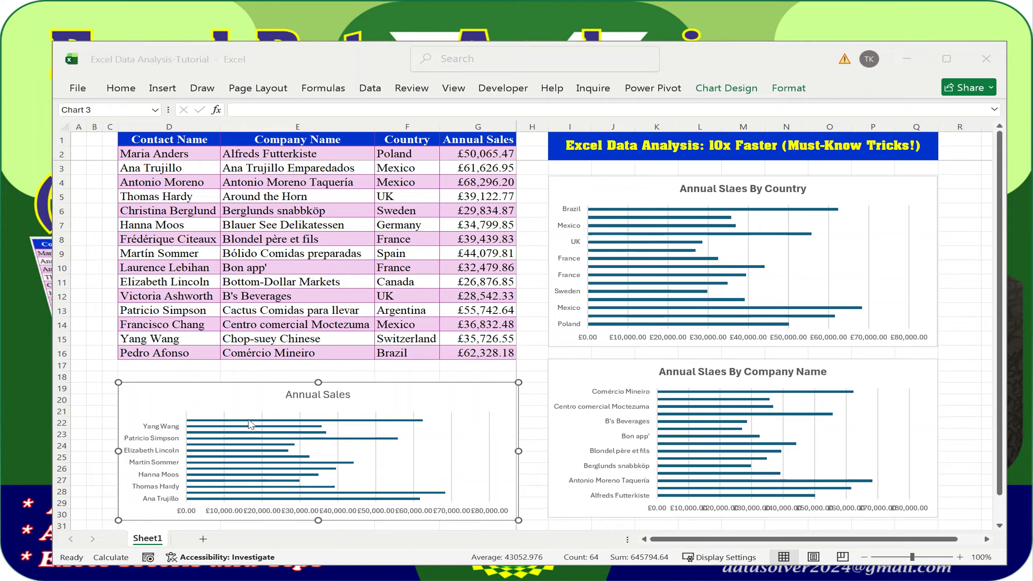
Retitle the contact chart 'Annual Slaes By Contact Name' and make it bold
{"action": "left_click", "coordinate": [300, 392]}
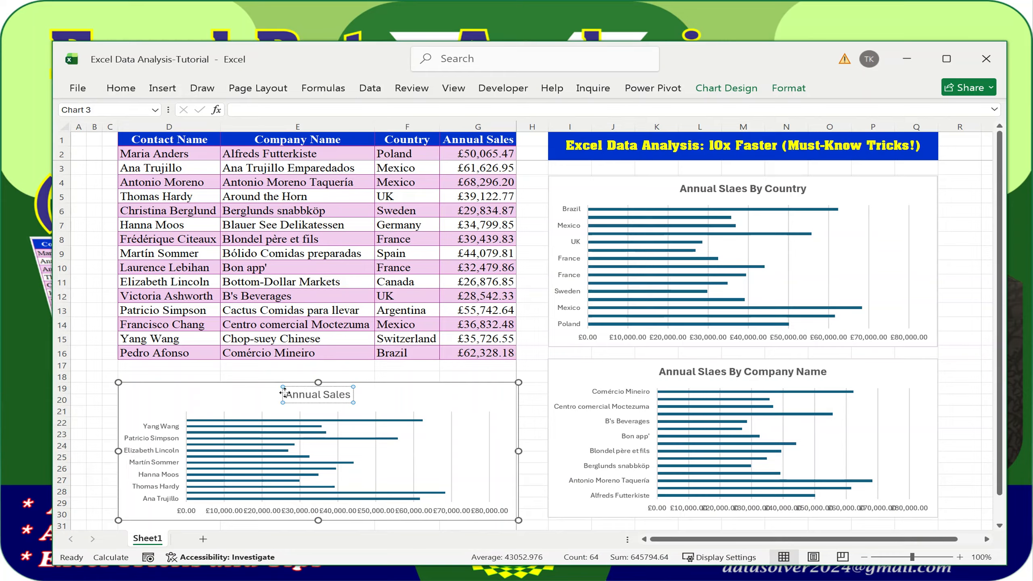
{"action": "left_click_drag", "start_coordinate": [285, 394], "coordinate": [354, 396]}
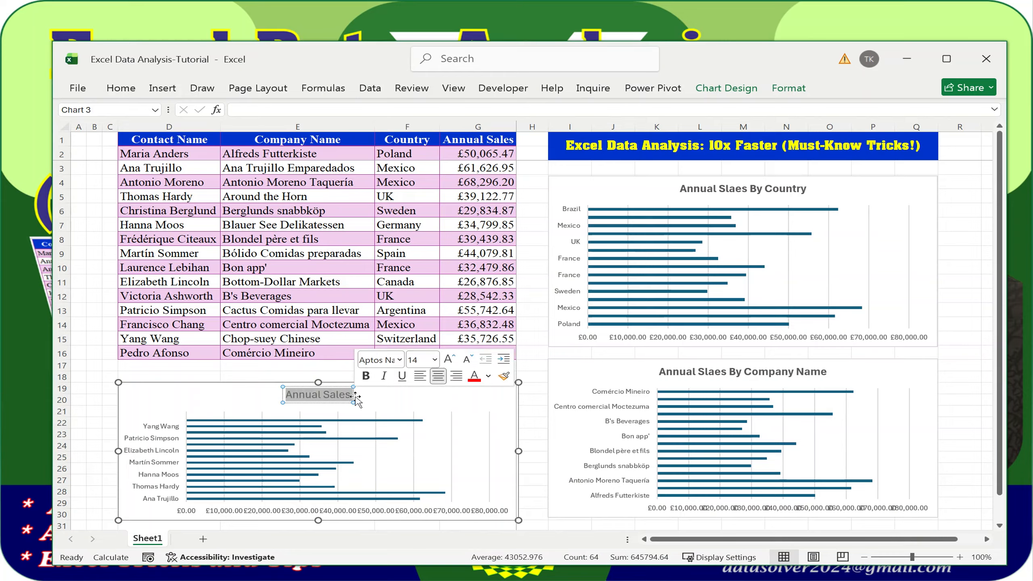
{"action": "type", "text": "Annual Slaes By Contact Name"}
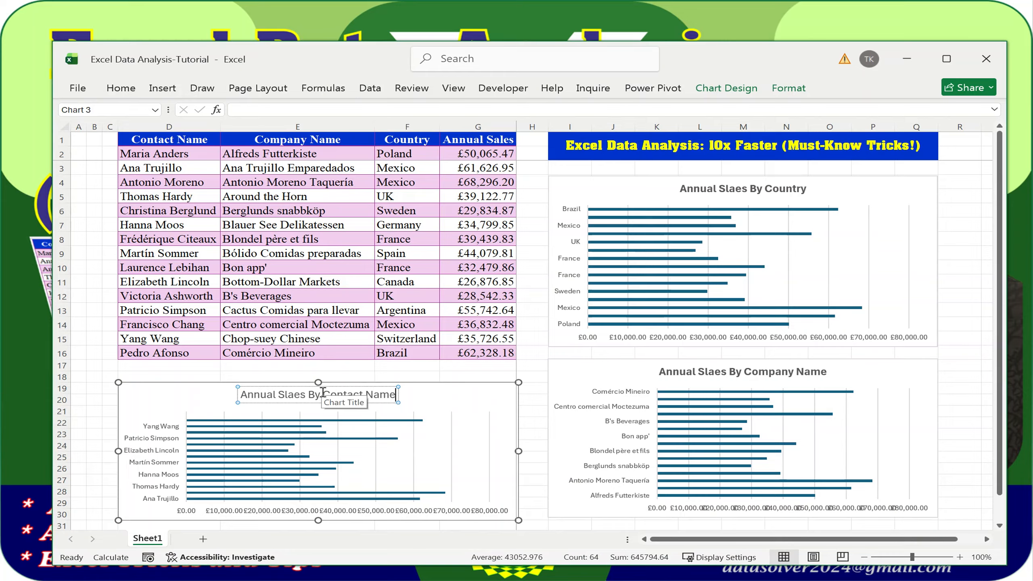
{"action": "left_click", "coordinate": [324, 387]}
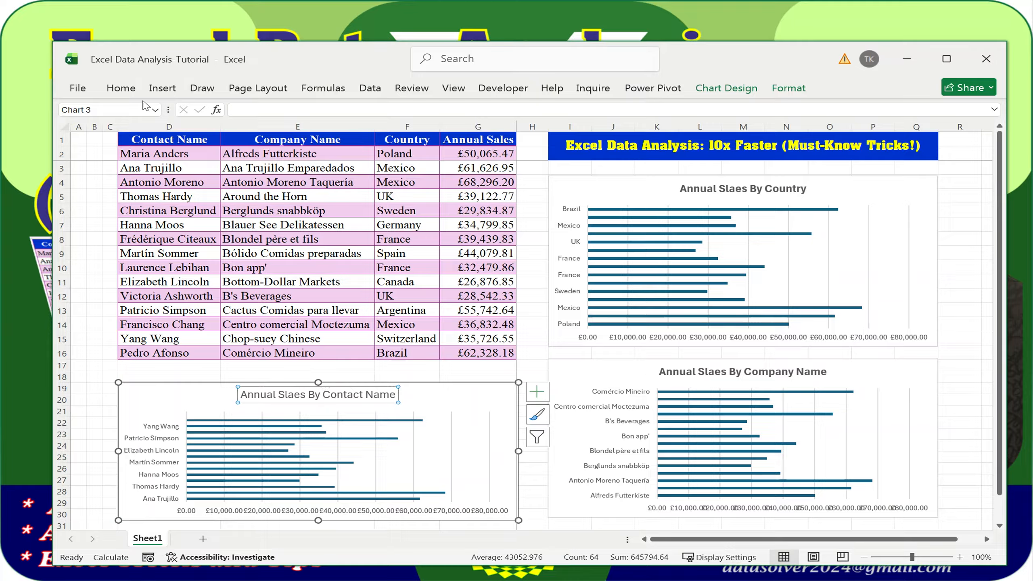
{"action": "left_click", "coordinate": [121, 88]}
{"action": "left_click", "coordinate": [157, 134]}
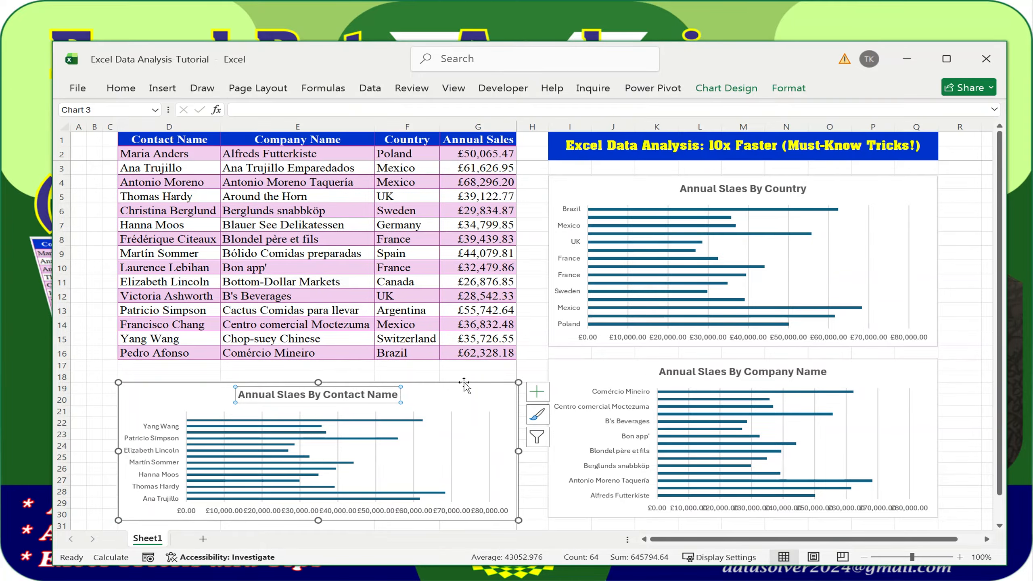
Open the Format Chart Area settings for the country chart
{"action": "left_click", "coordinate": [759, 223]}
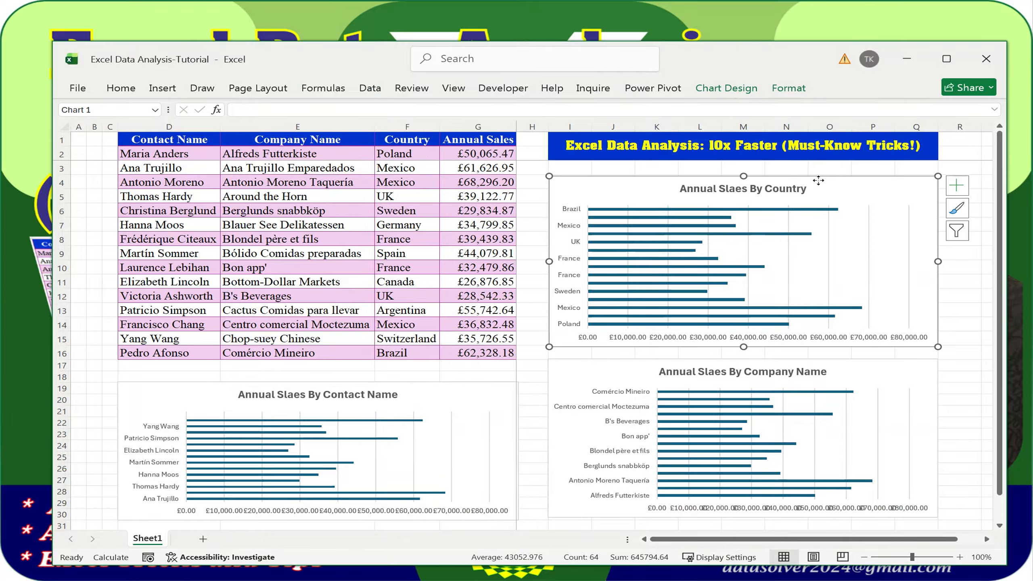
{"action": "left_click", "coordinate": [818, 180]}
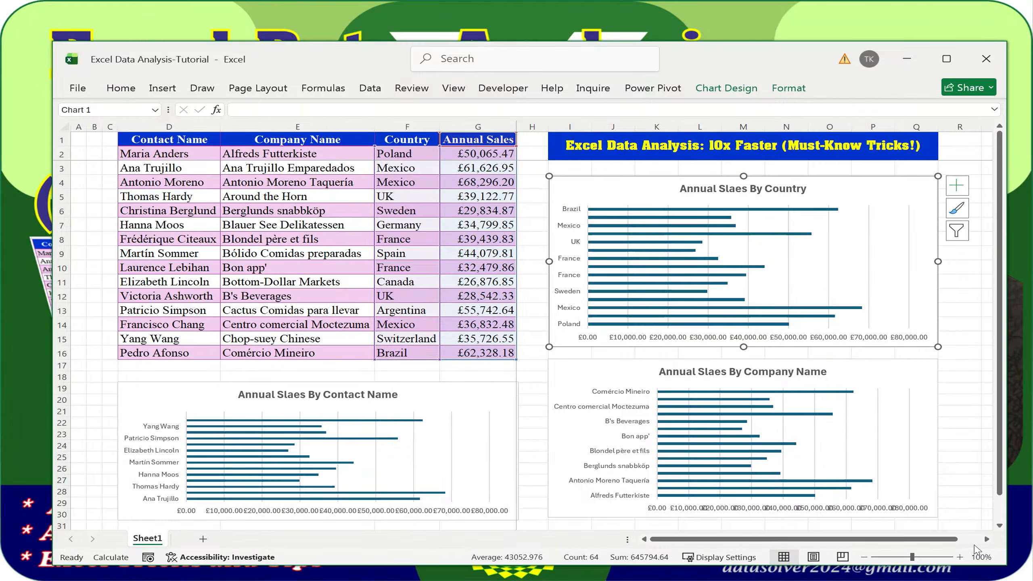
{"action": "left_click_drag", "start_coordinate": [942, 539], "coordinate": [966, 539]}
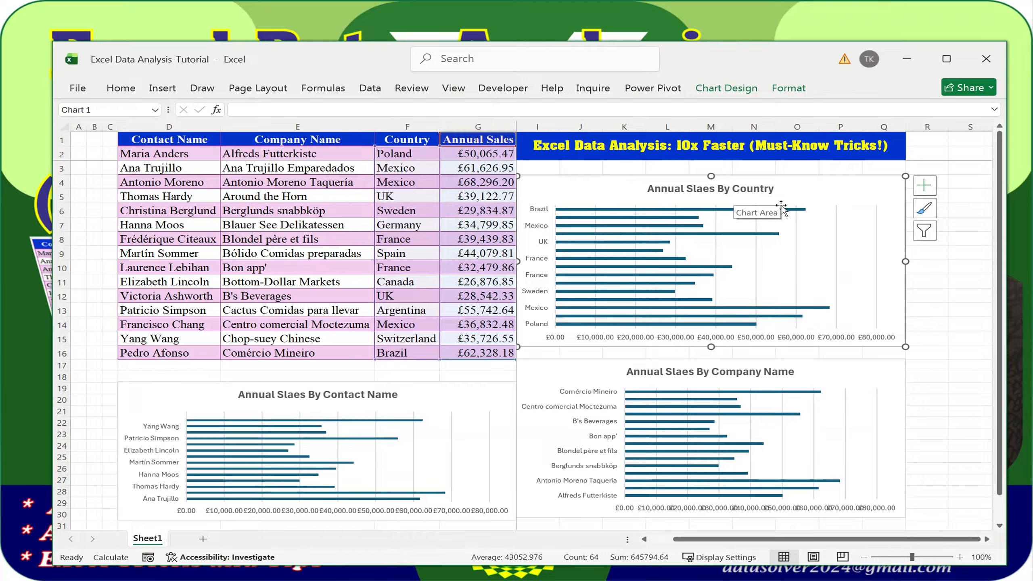
{"action": "double_click", "coordinate": [824, 181]}
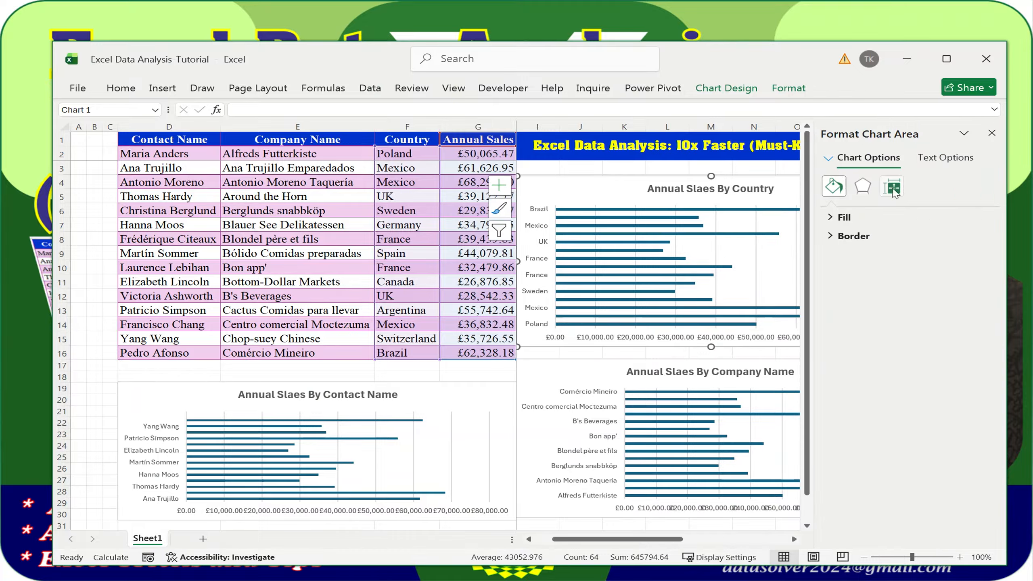
Turn on Vary colors by point for the bars in the country, contact and company charts, then close the pane
{"action": "left_click", "coordinate": [830, 218]}
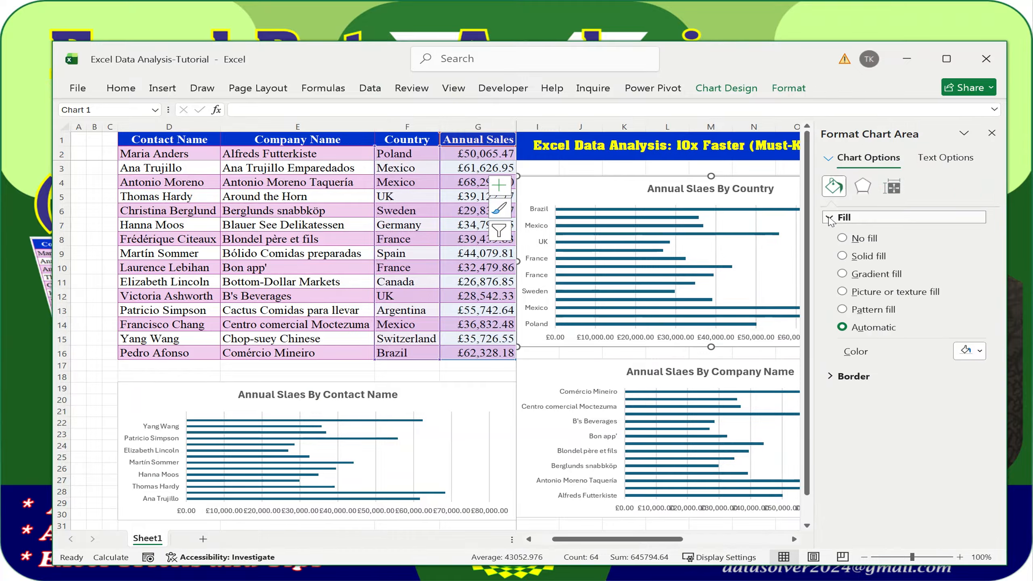
{"action": "left_click", "coordinate": [702, 210]}
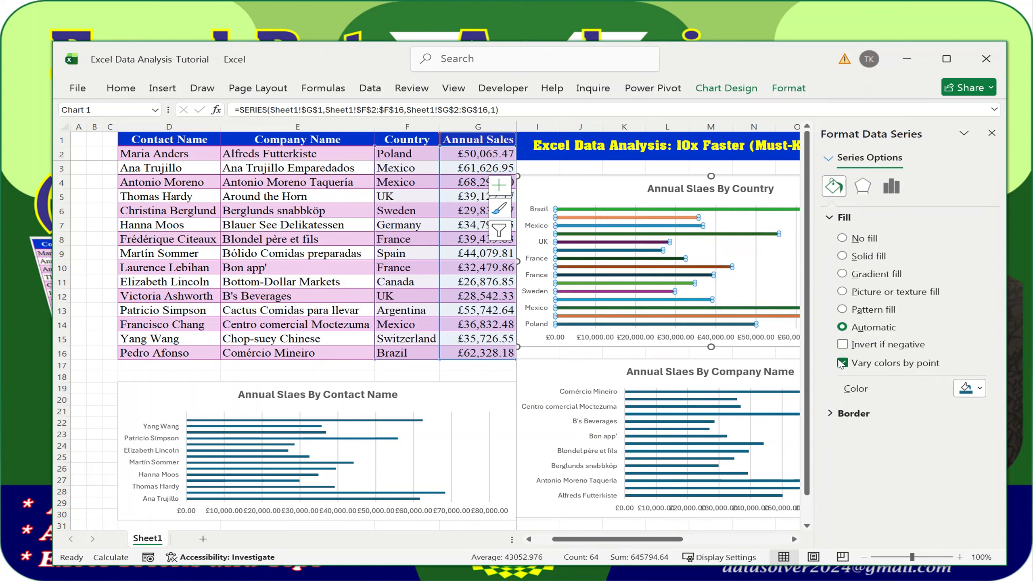
{"action": "left_click", "coordinate": [293, 386]}
{"action": "left_click", "coordinate": [292, 423]}
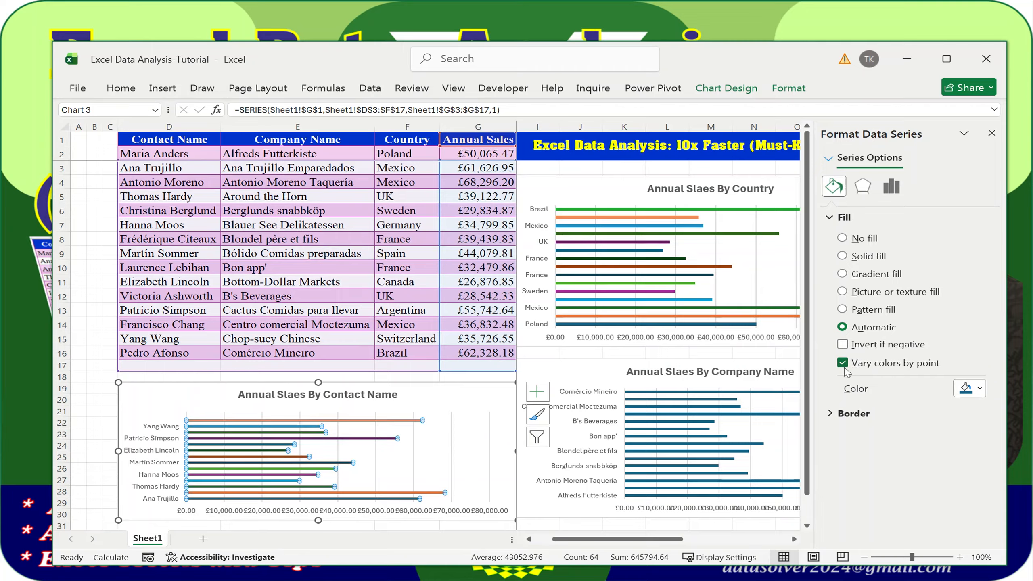
{"action": "left_click", "coordinate": [686, 361]}
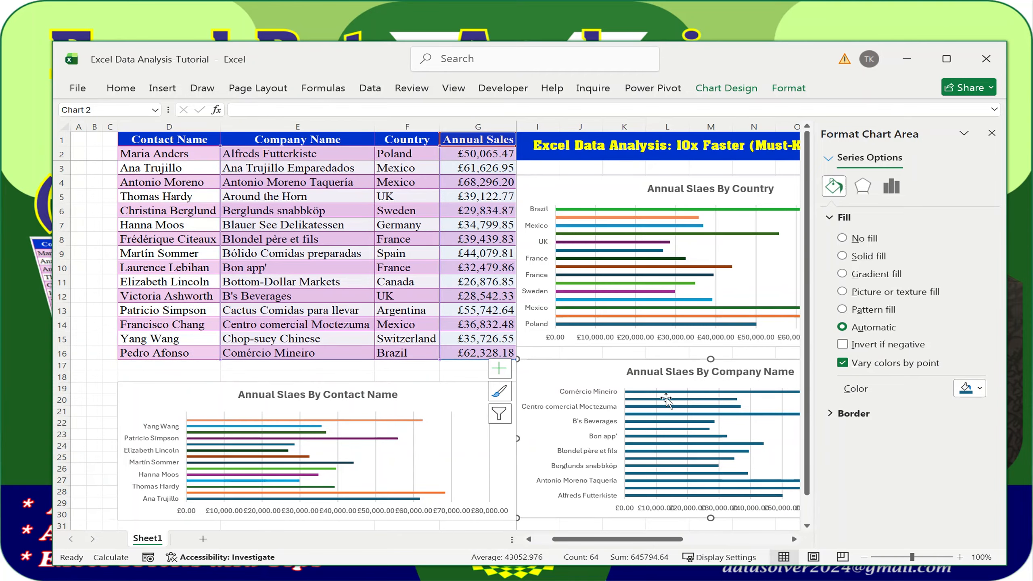
{"action": "left_click", "coordinate": [667, 398]}
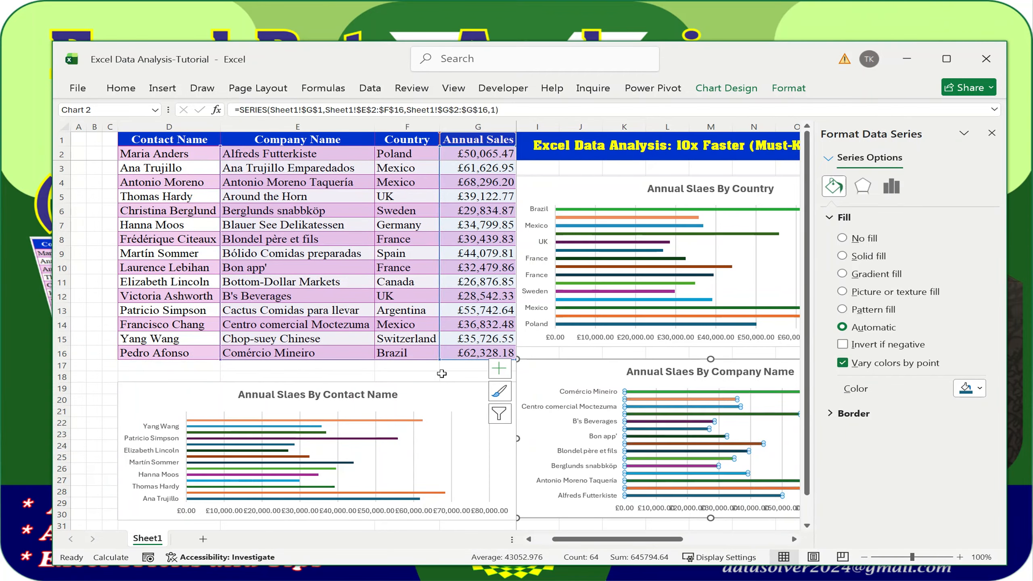
{"action": "left_click", "coordinate": [419, 375]}
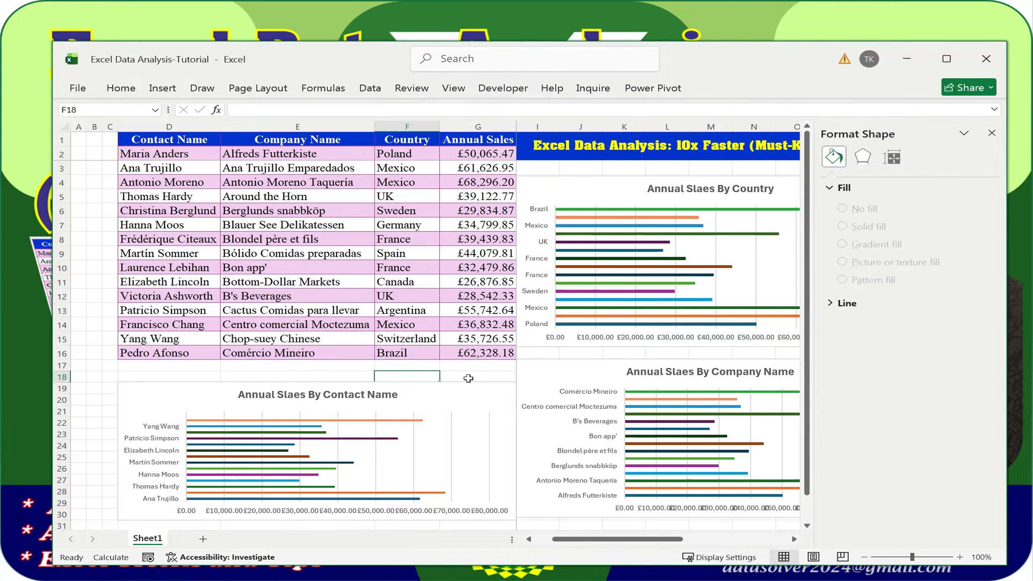
{"action": "left_click", "coordinate": [463, 371]}
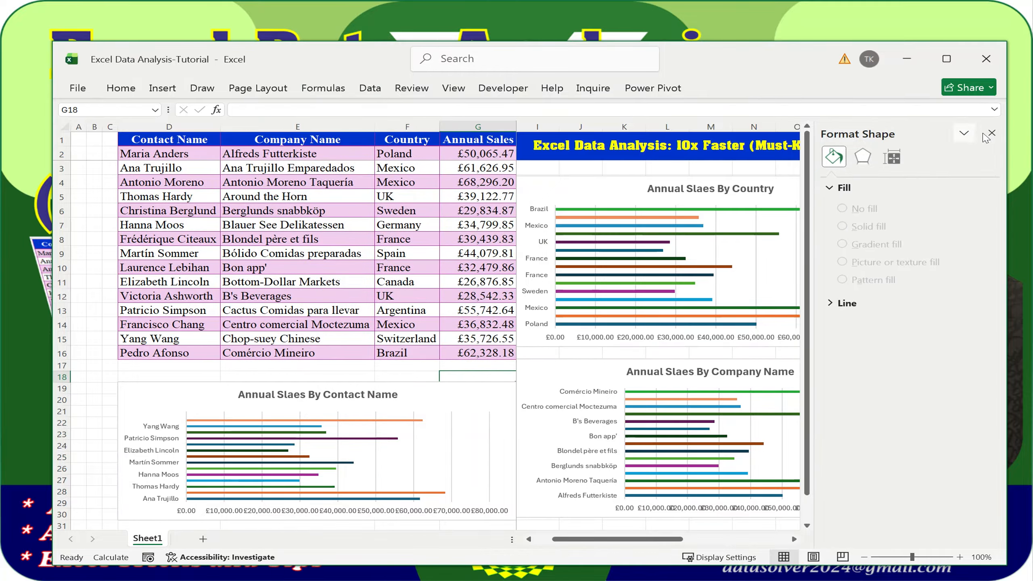
{"action": "left_click", "coordinate": [991, 134]}
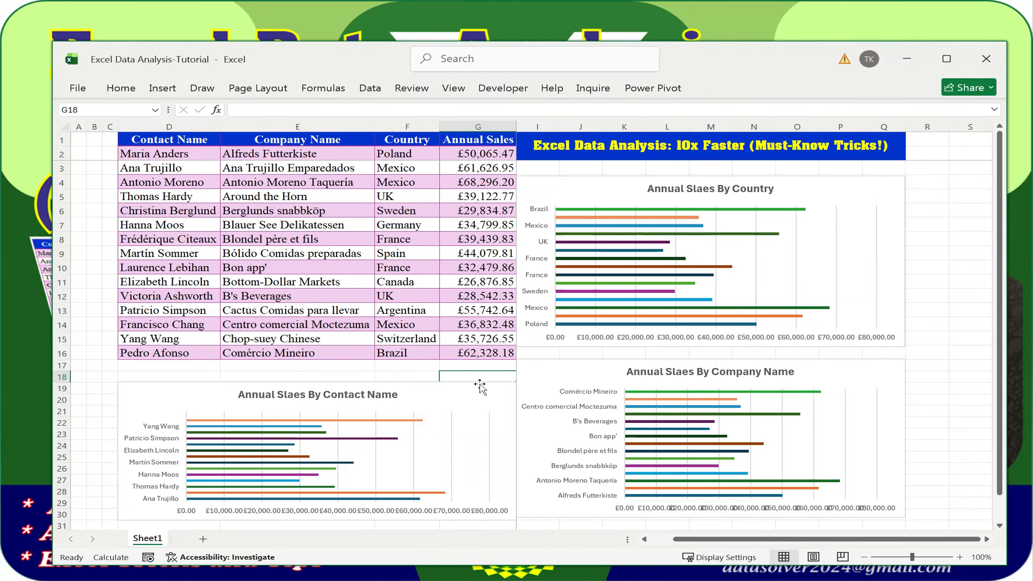
{"action": "left_click", "coordinate": [195, 406]}
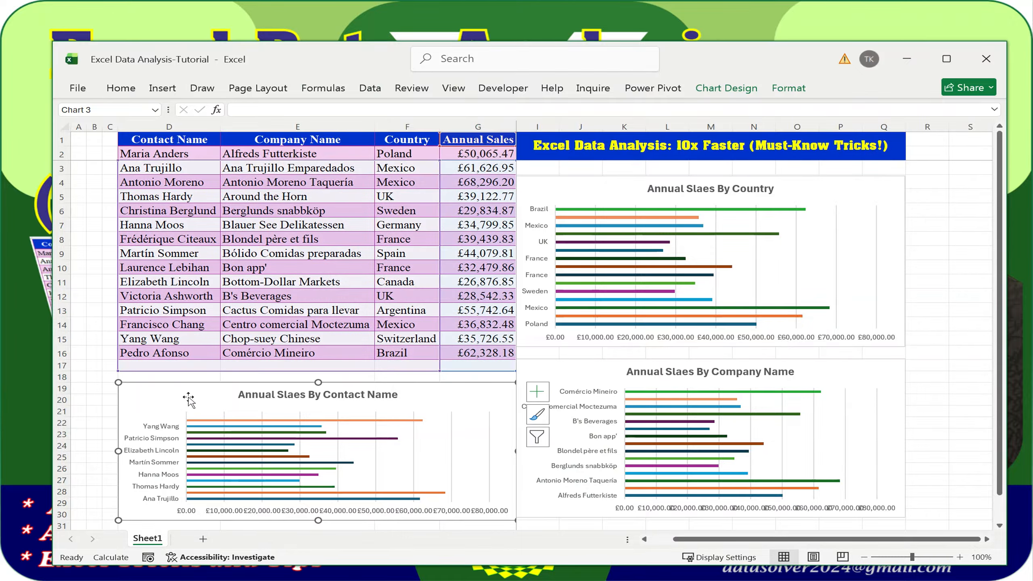
Change the contact chart's type to Clustered Column
{"action": "right_click", "coordinate": [193, 401]}
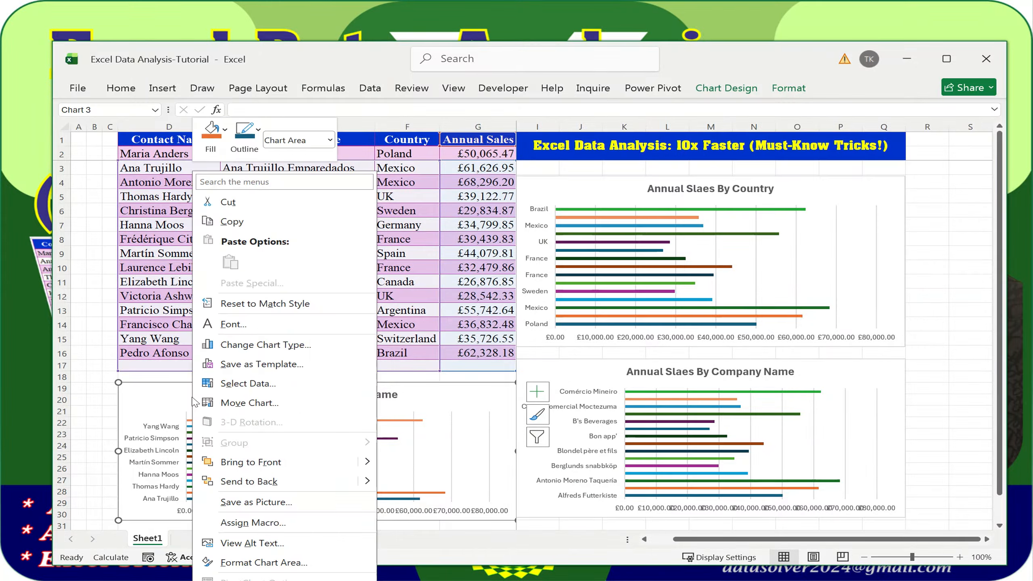
{"action": "left_click", "coordinate": [295, 349]}
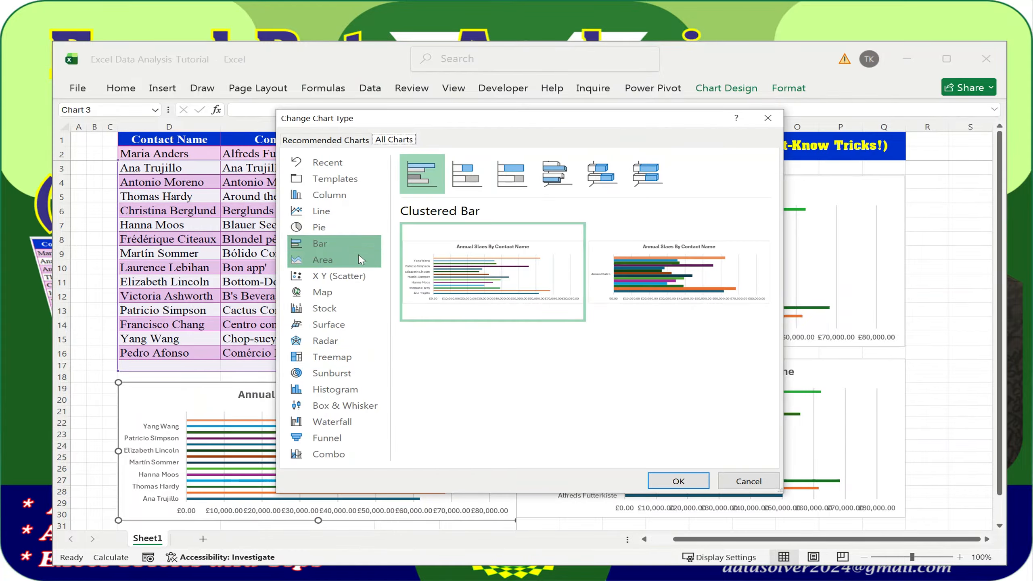
{"action": "left_click", "coordinate": [362, 197]}
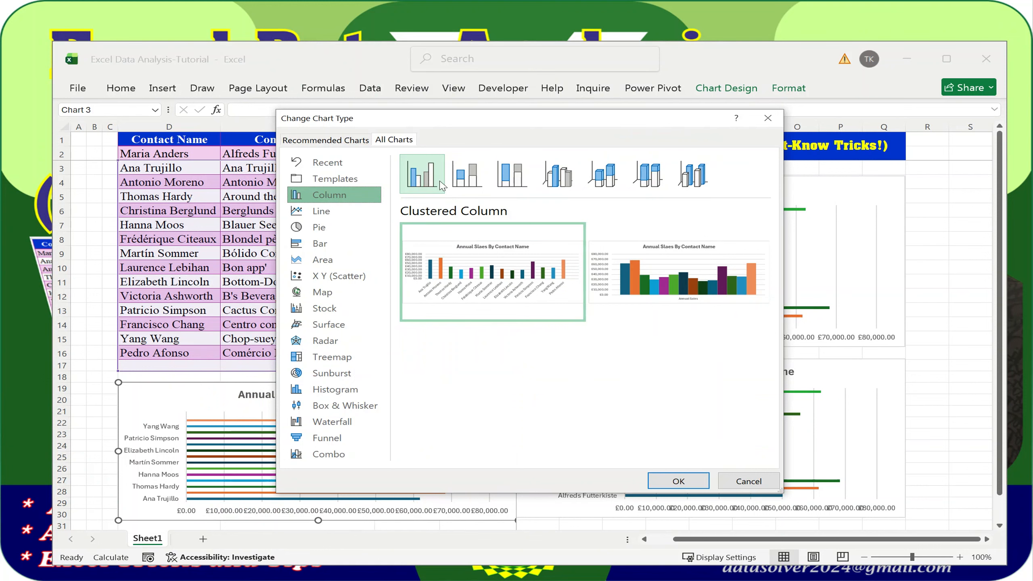
{"action": "left_click", "coordinate": [670, 482]}
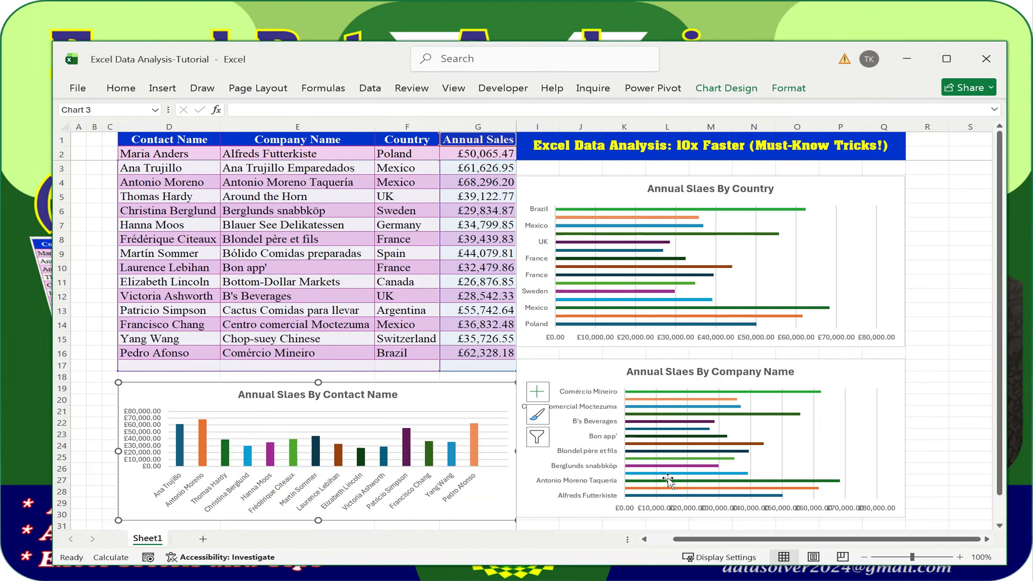
Change the company chart's type to Stacked Column
{"action": "left_click", "coordinate": [852, 377]}
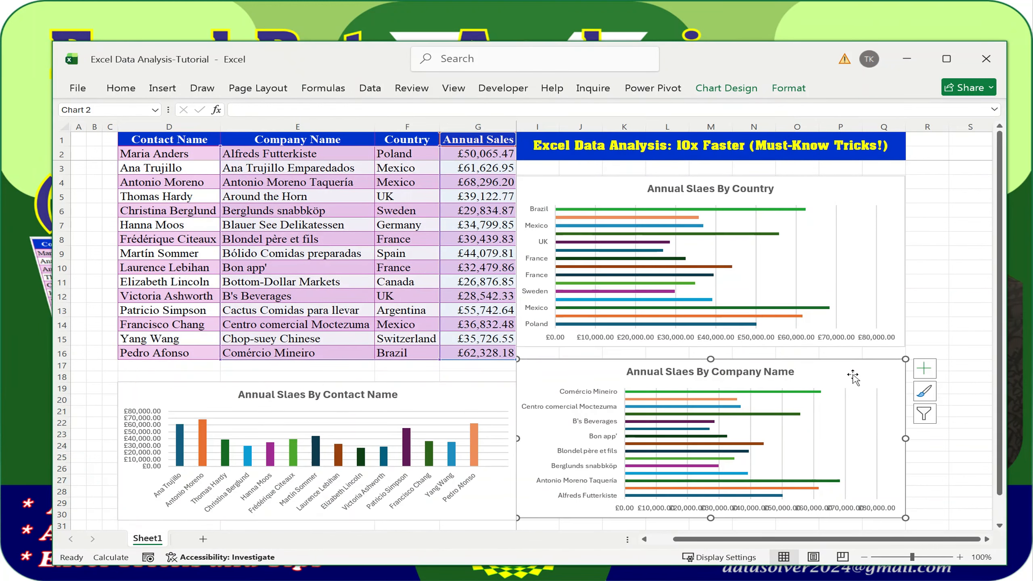
{"action": "right_click", "coordinate": [842, 371]}
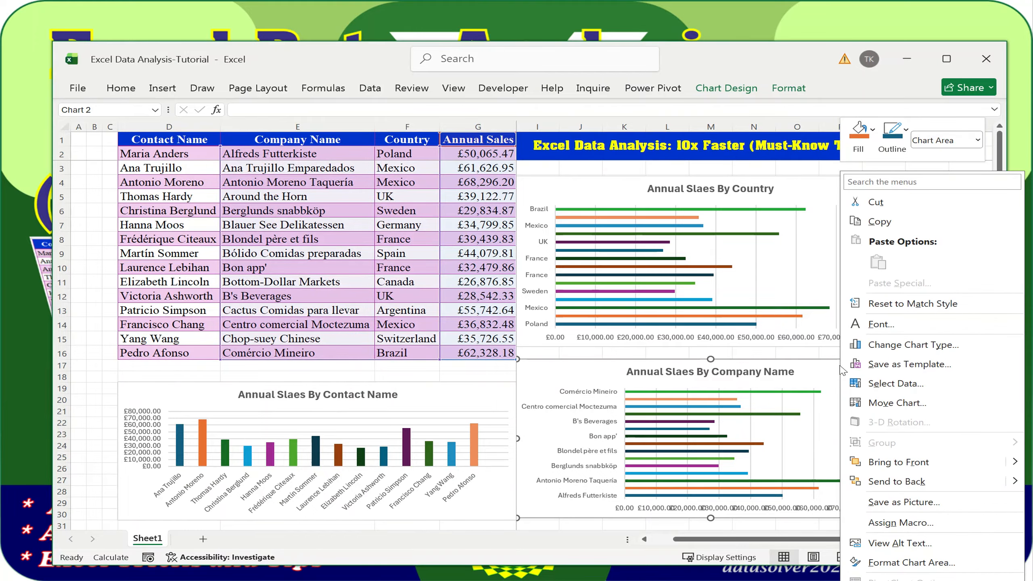
{"action": "left_click", "coordinate": [907, 345]}
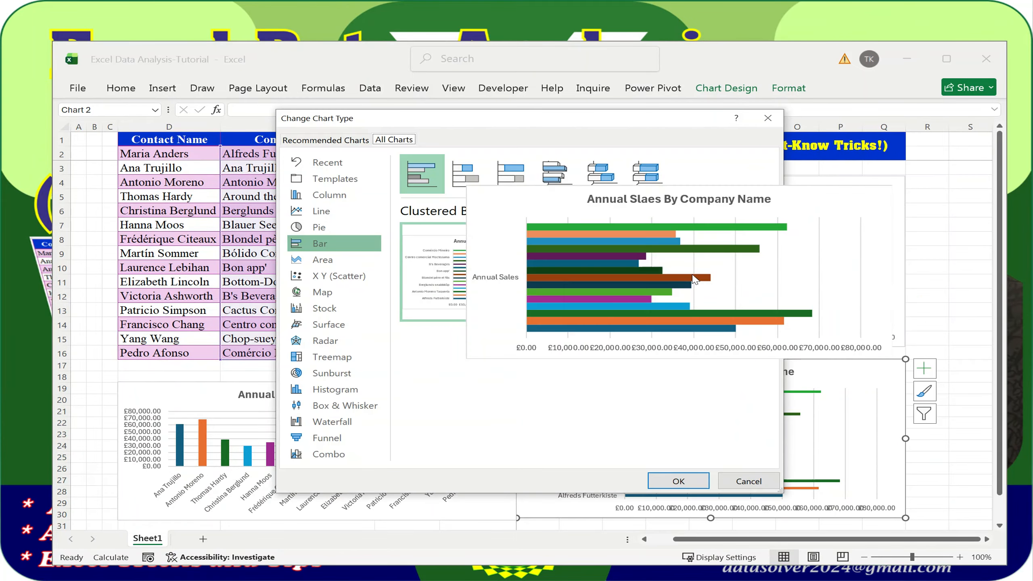
{"action": "left_click", "coordinate": [338, 197]}
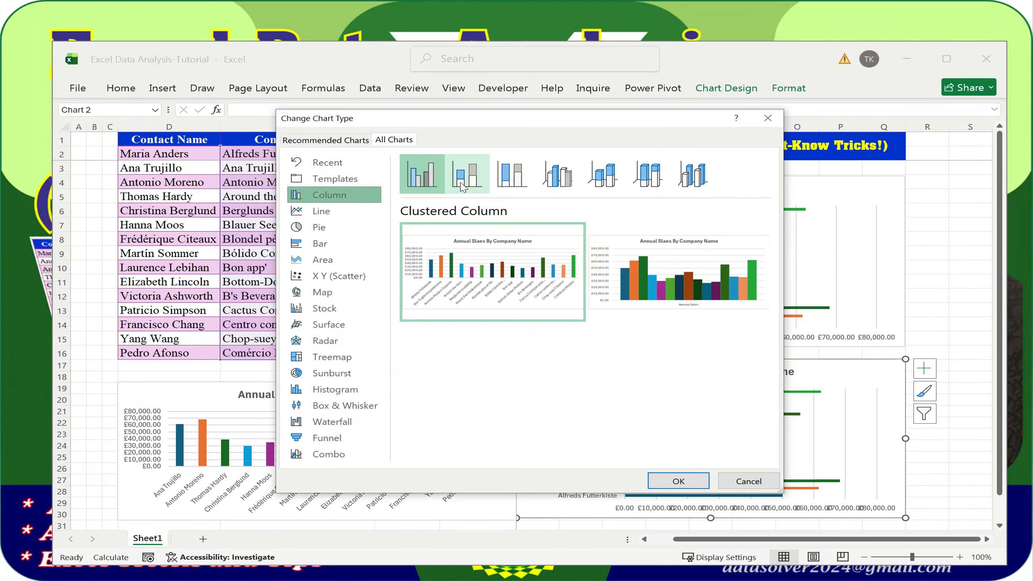
{"action": "left_click", "coordinate": [464, 179]}
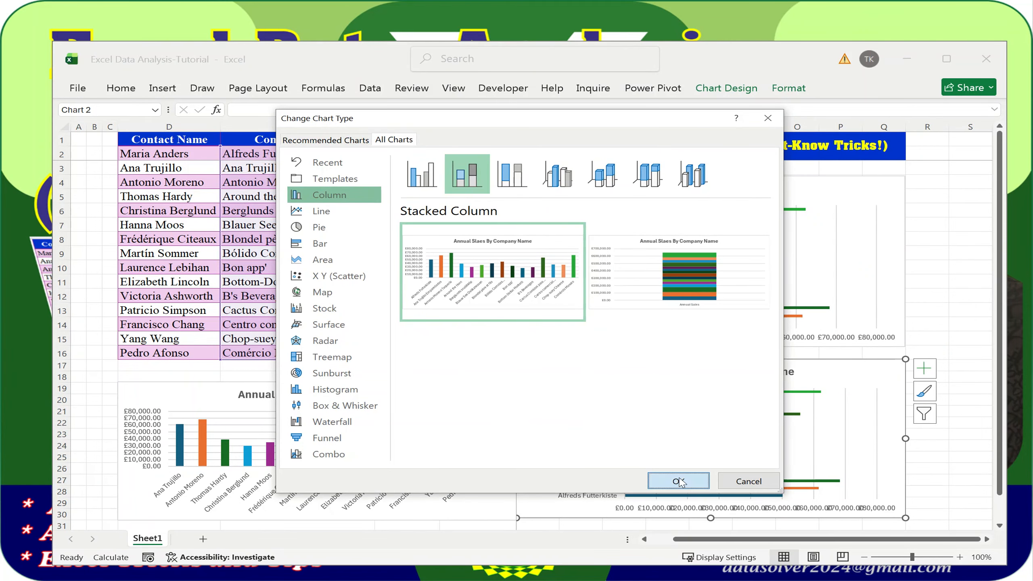
{"action": "left_click", "coordinate": [676, 480]}
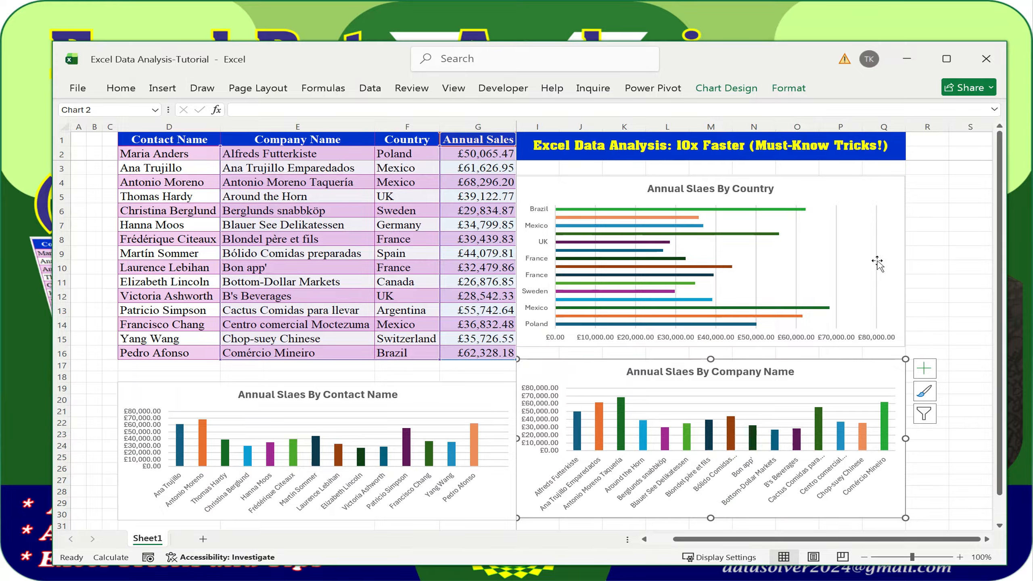
{"action": "left_click", "coordinate": [934, 244]}
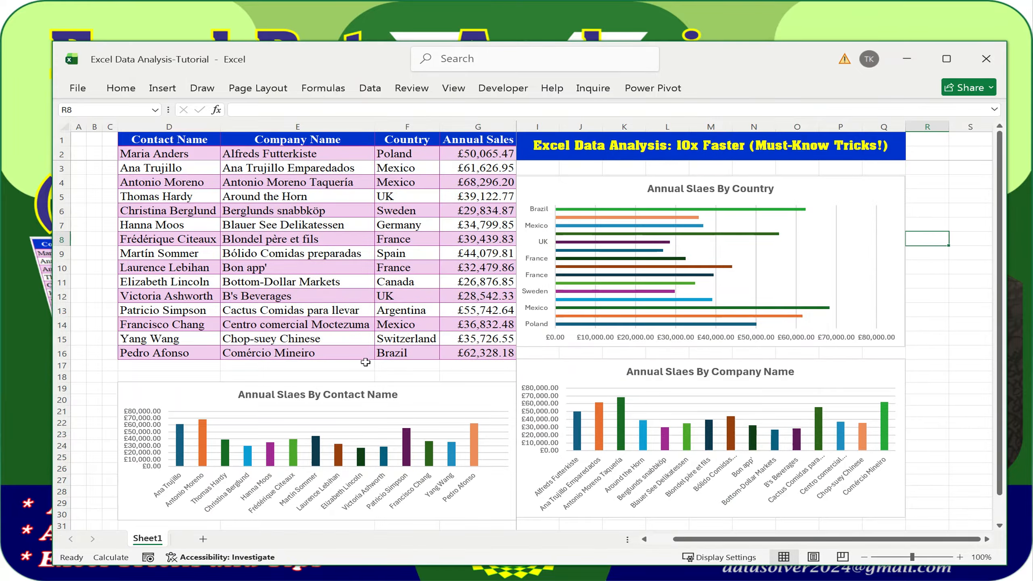